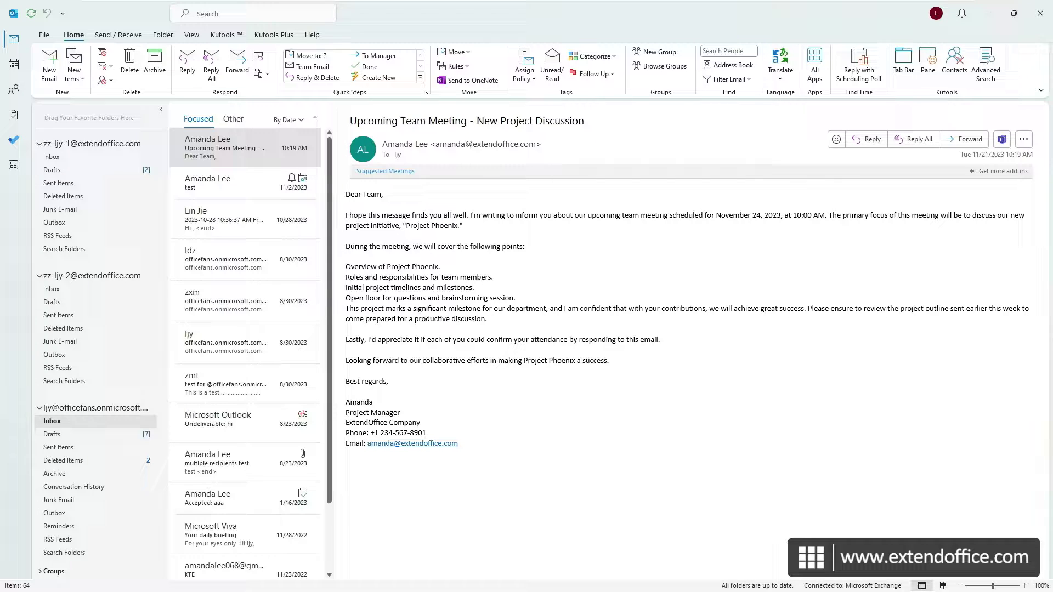
Step: In a new blank email, show then hide the Bcc line from Options, and close the message
click(50, 61)
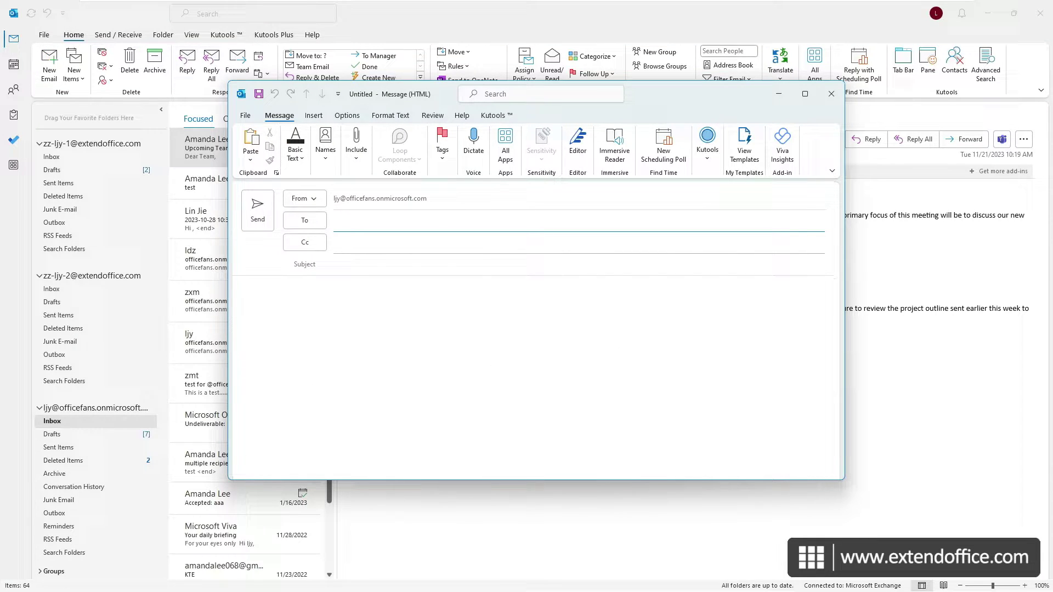
click(347, 115)
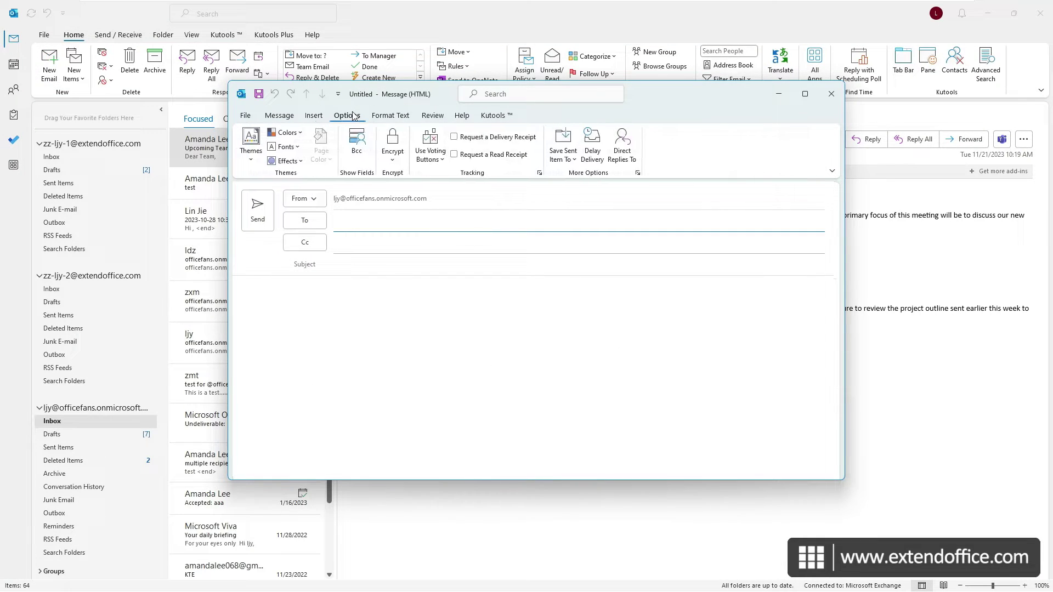
click(354, 146)
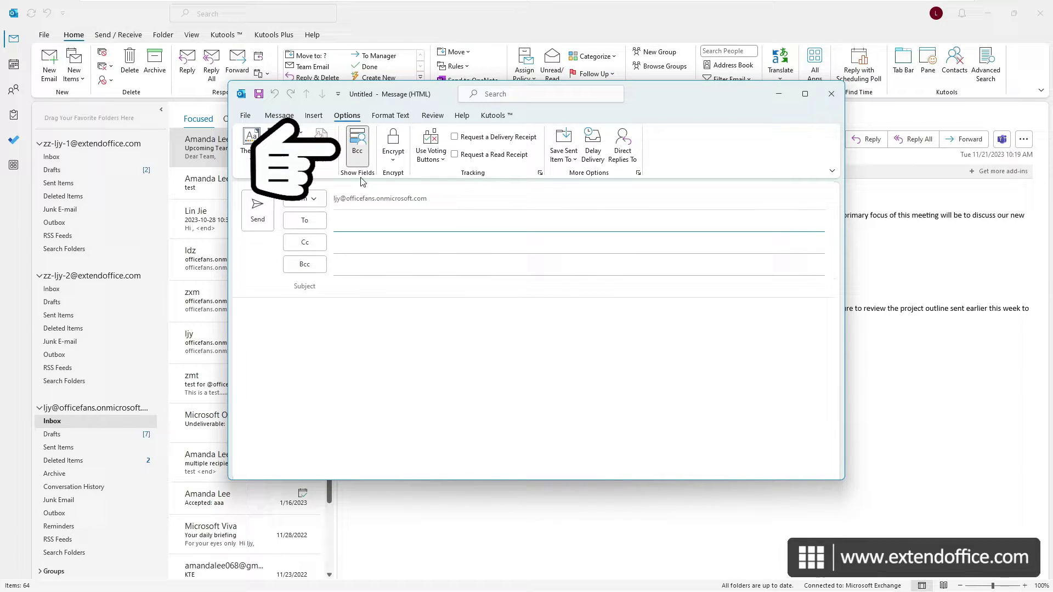
click(360, 149)
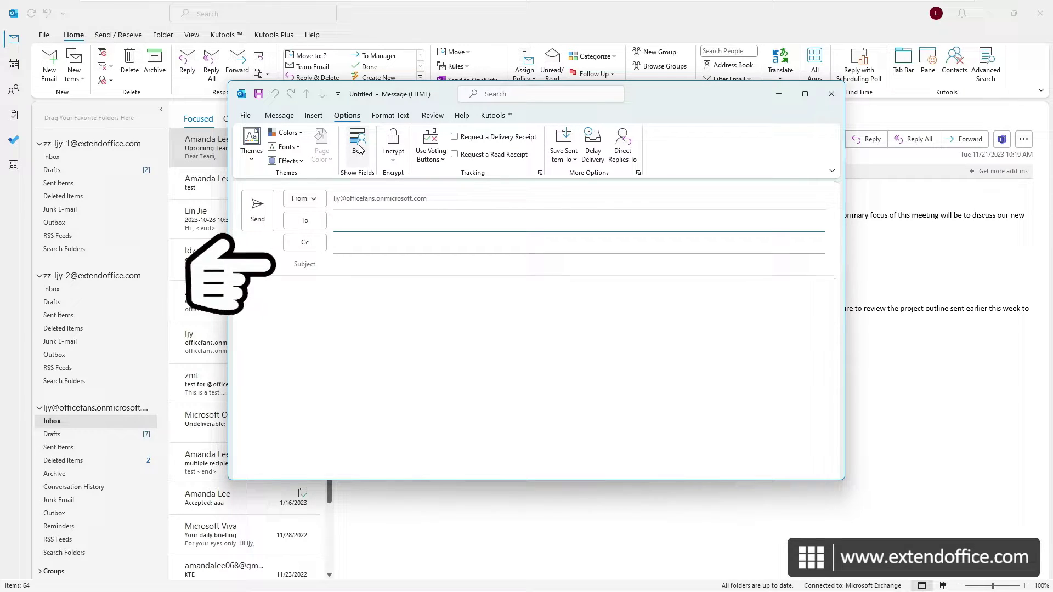
click(831, 93)
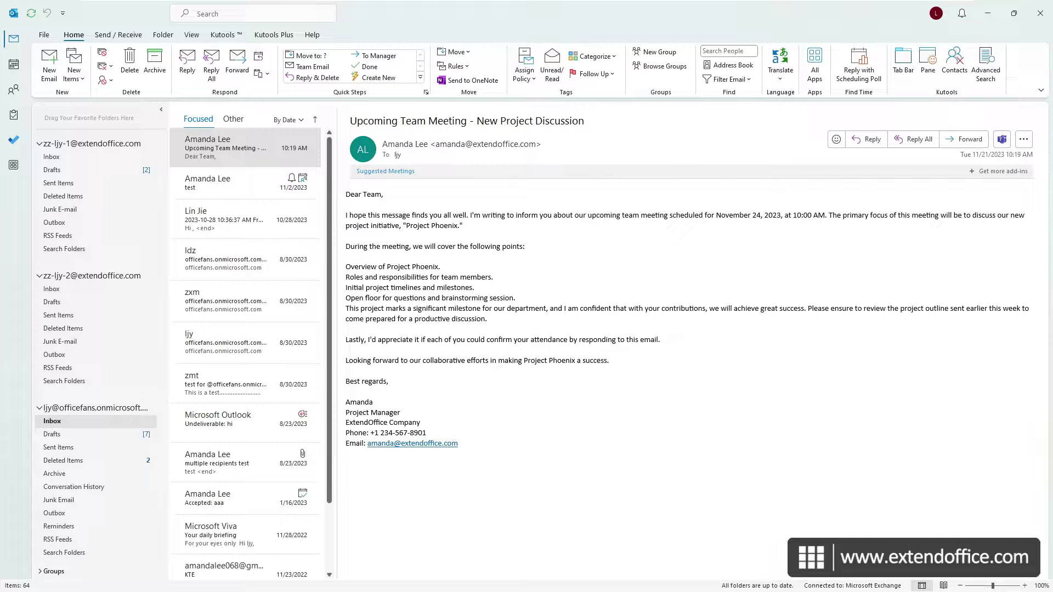
Step: Reply to the Upcoming Team Meeting email with two semicolon-separated Bcc addresses, hiding then reshowing the Bcc line
click(866, 141)
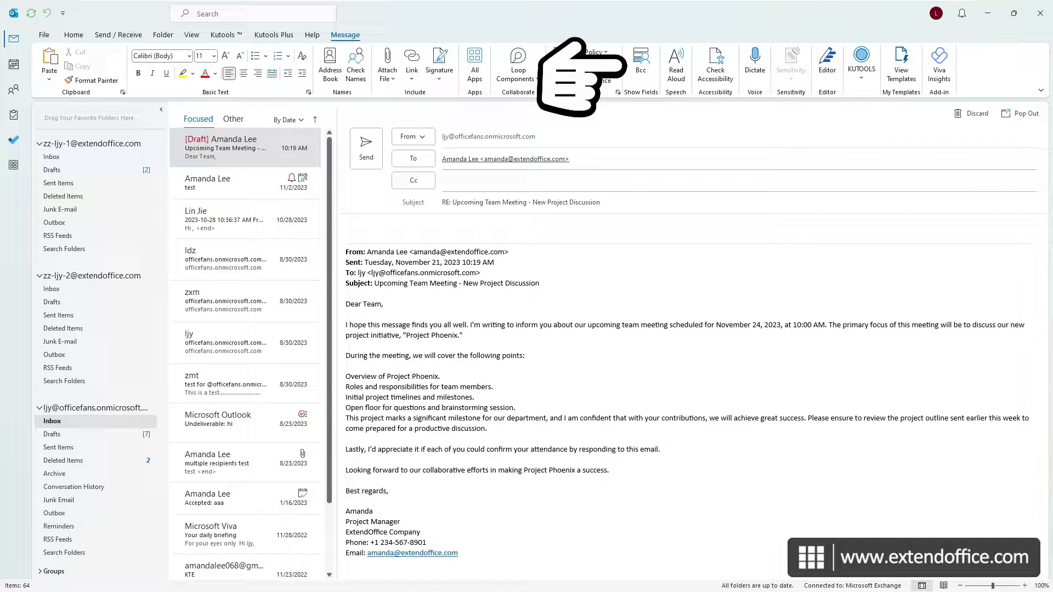
click(641, 63)
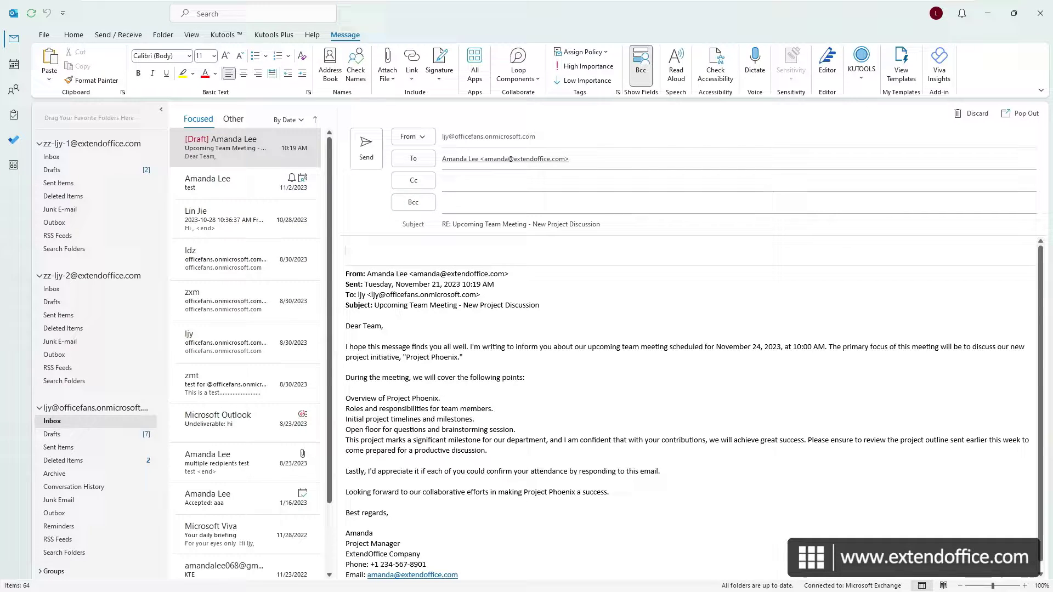
click(735, 203)
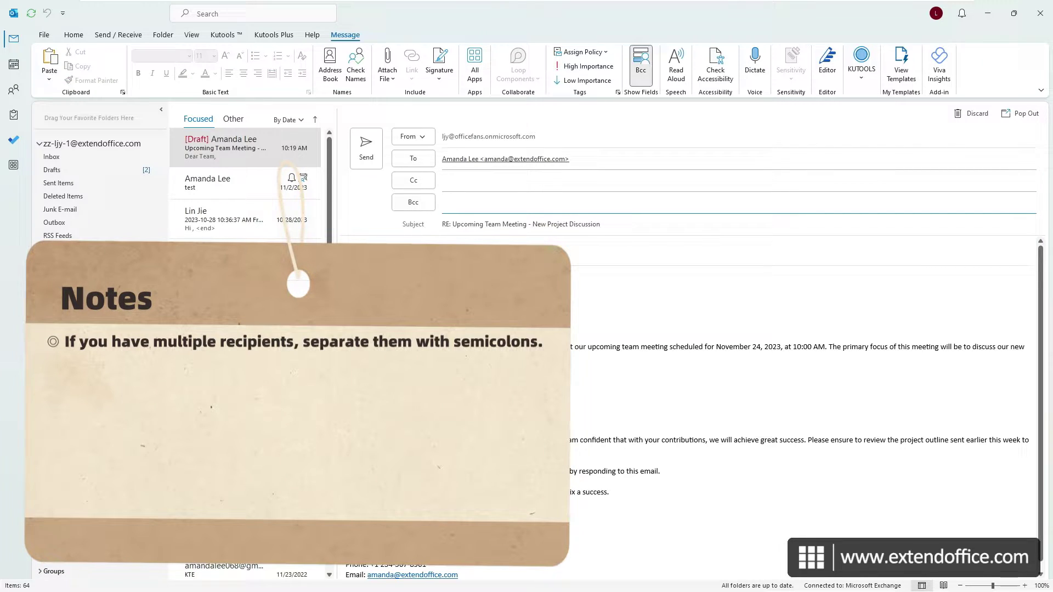
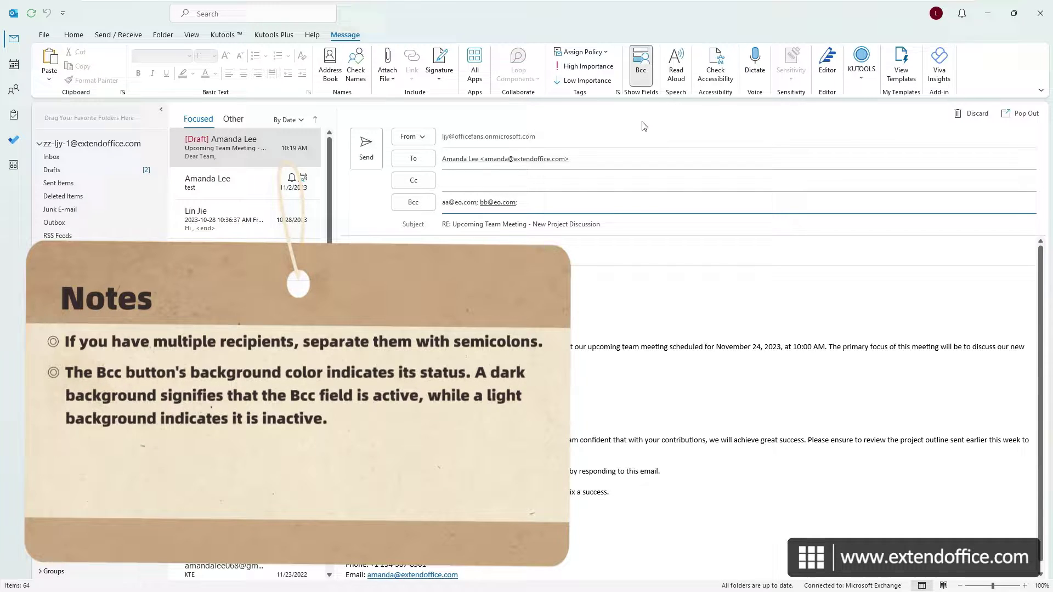
click(653, 82)
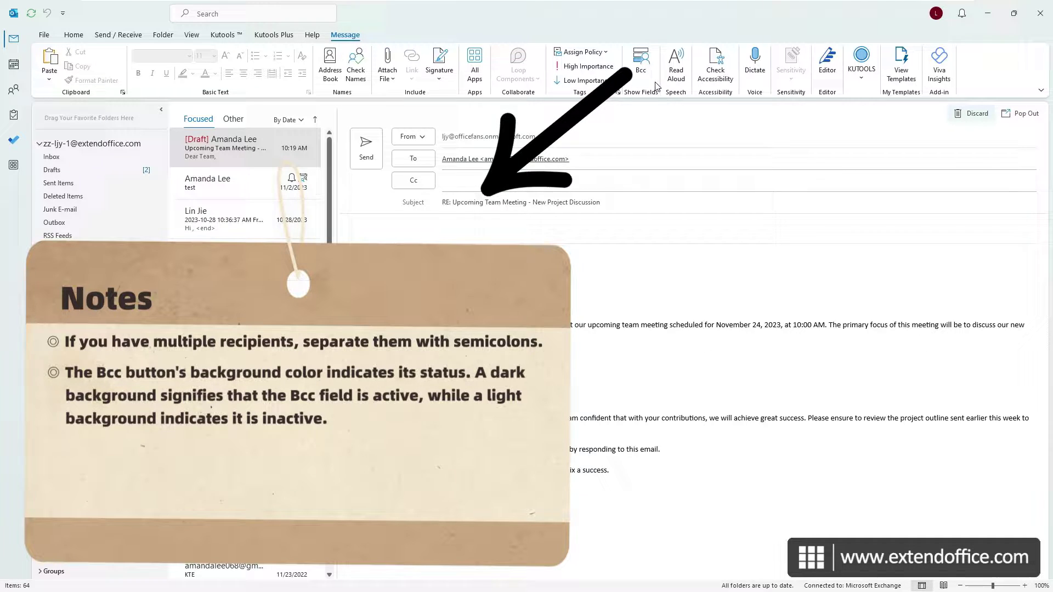
click(640, 68)
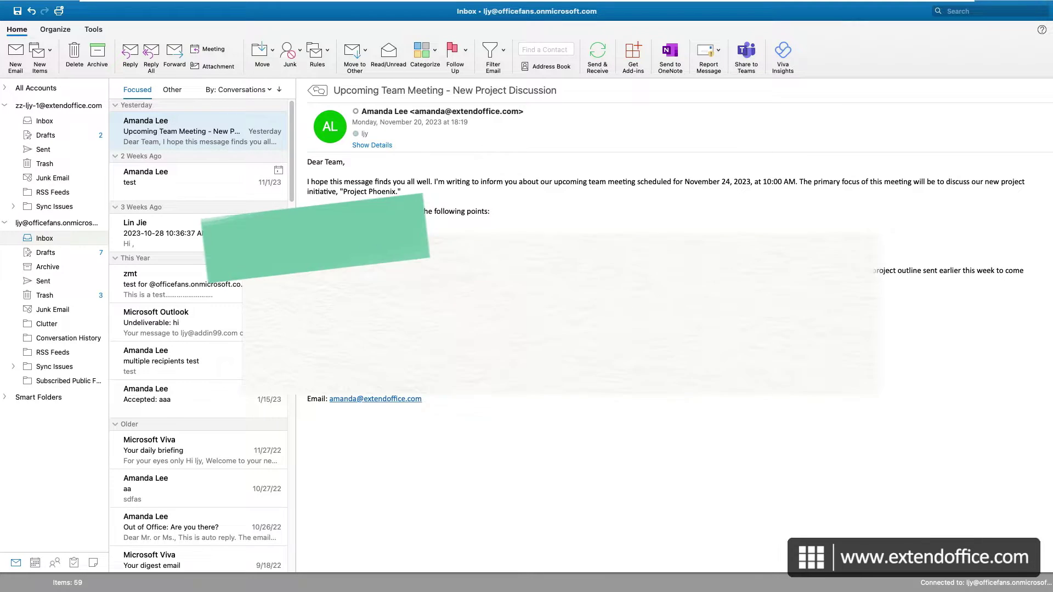
Step: Add a Bcc line to a new email from Options, click into it, then close the message
click(25, 58)
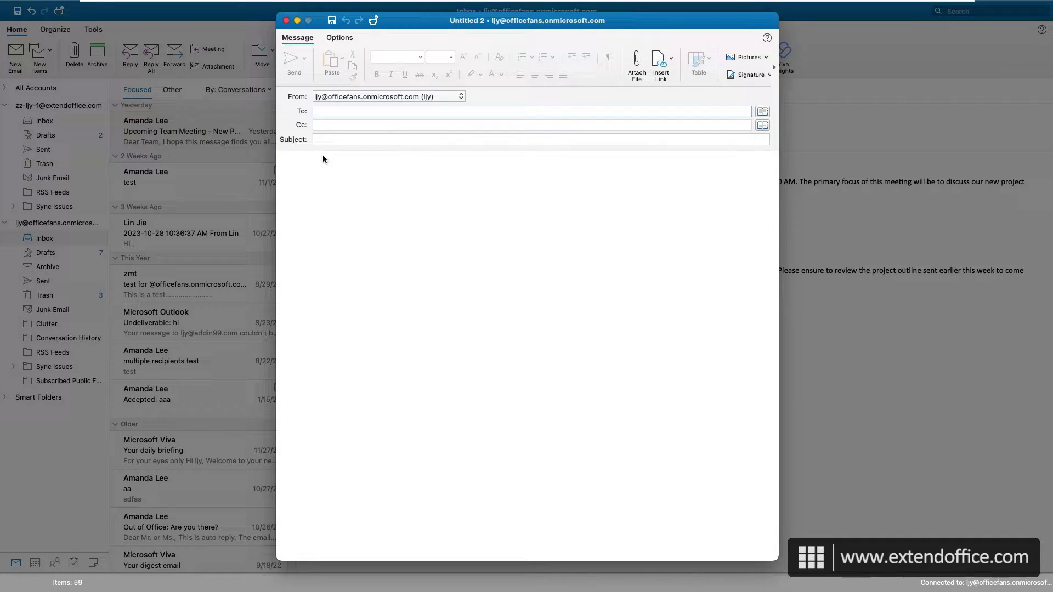
click(344, 37)
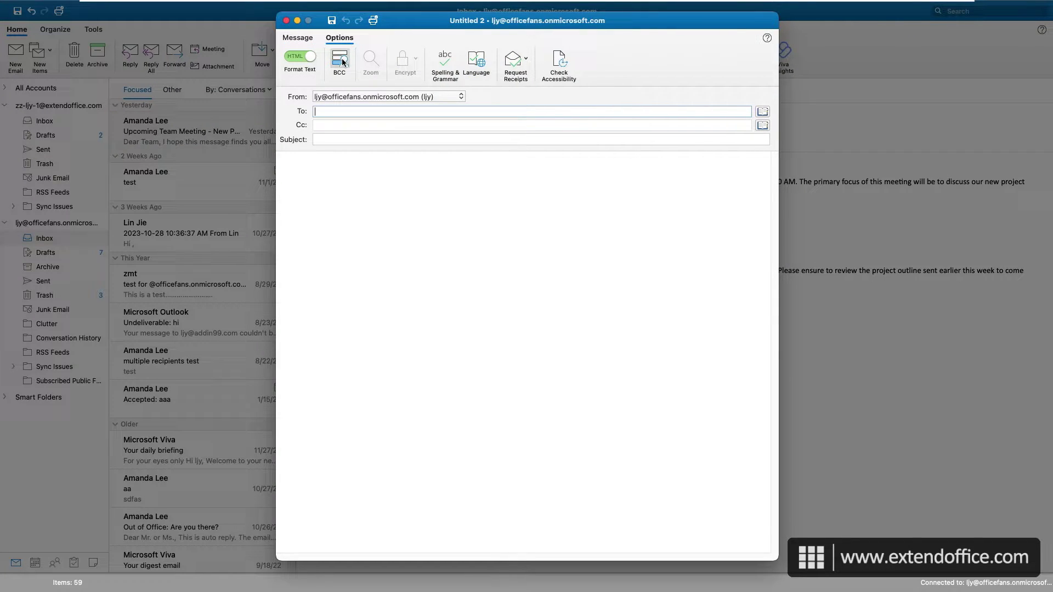
click(340, 60)
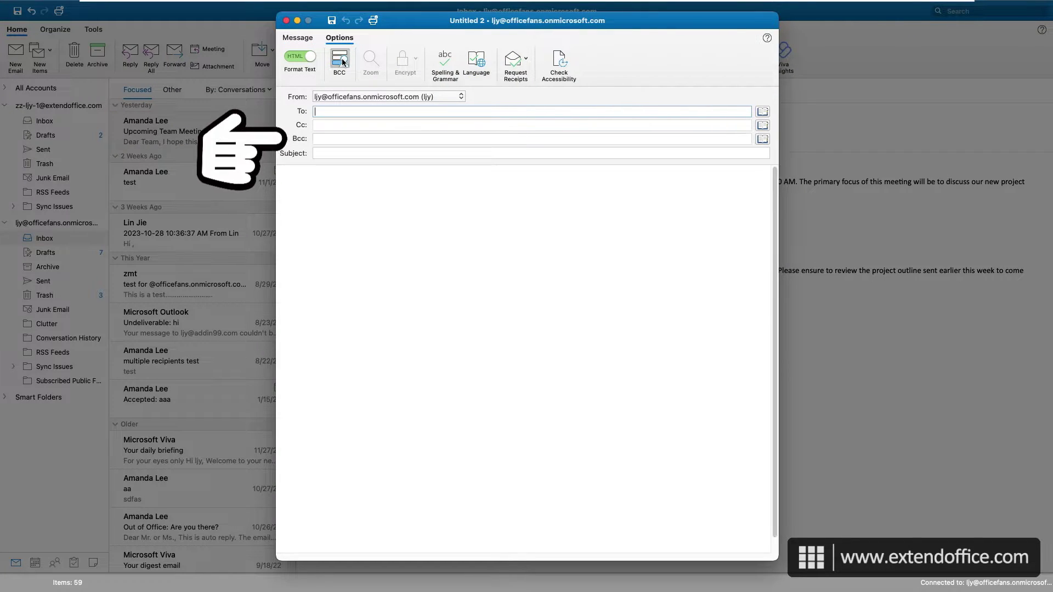
click(340, 139)
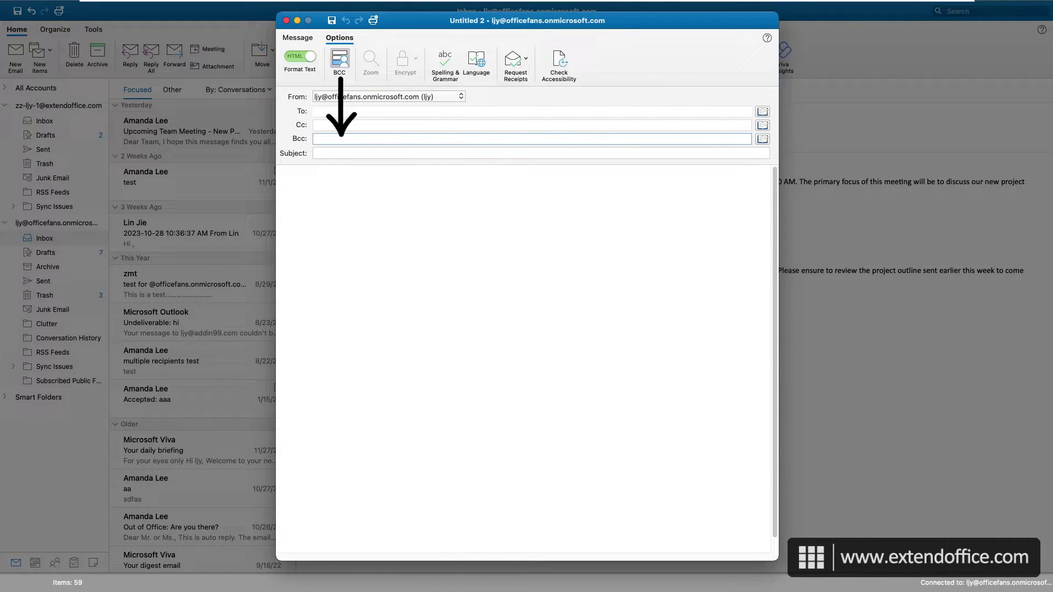
click(286, 20)
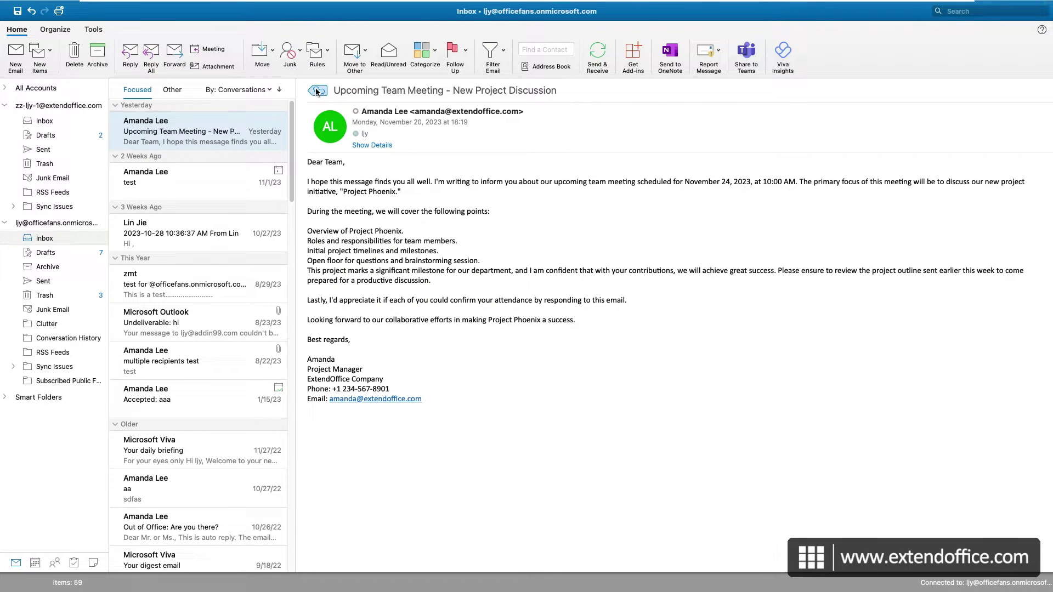
Step: In another new email, switch the Bcc line back off from Options
click(16, 52)
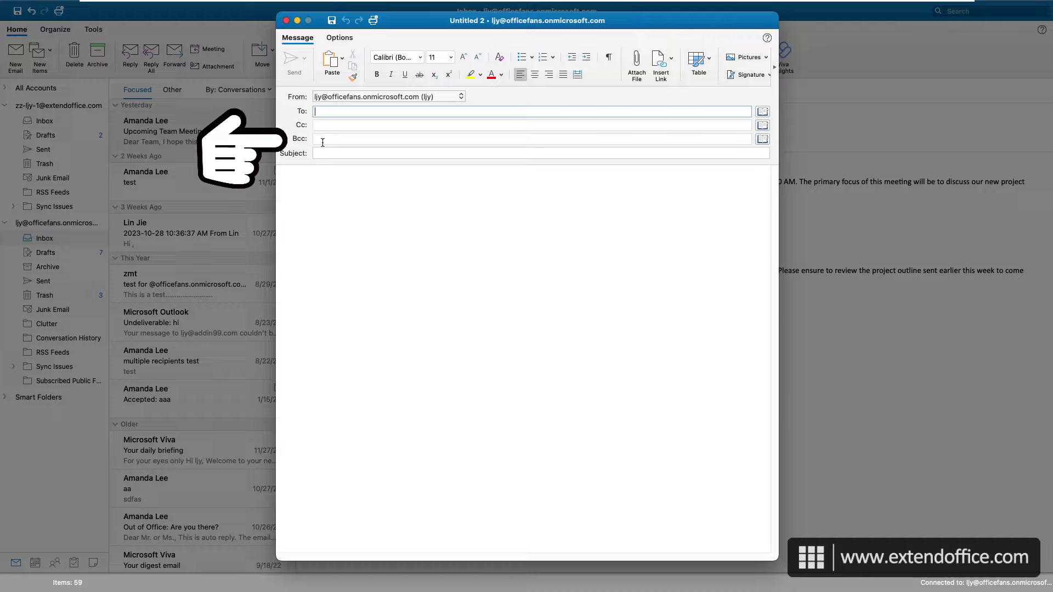
click(339, 38)
click(341, 64)
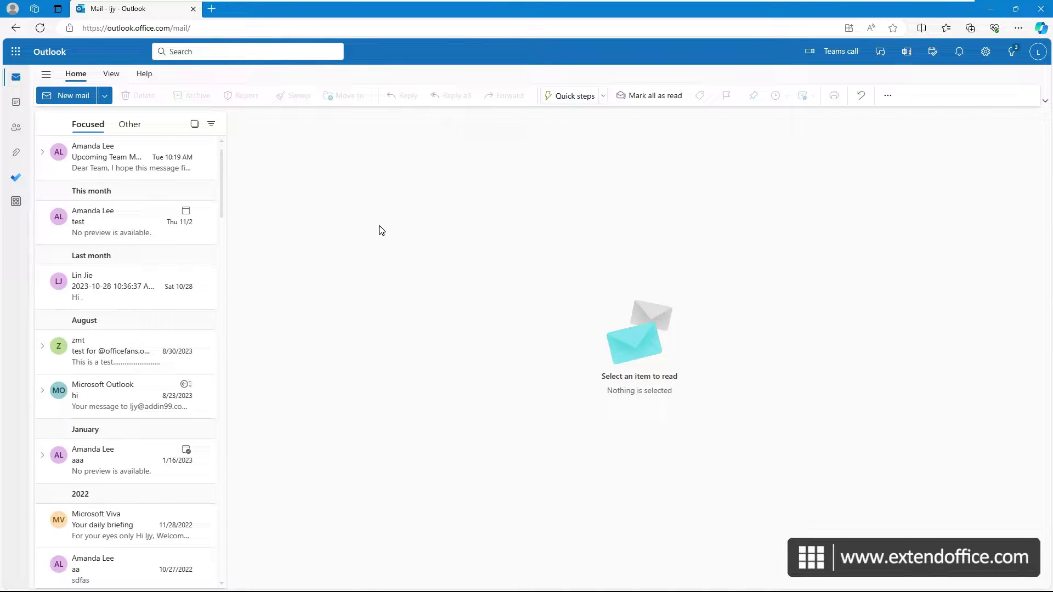
Step: Create a new mail message and add a Bcc line from the To line
click(66, 95)
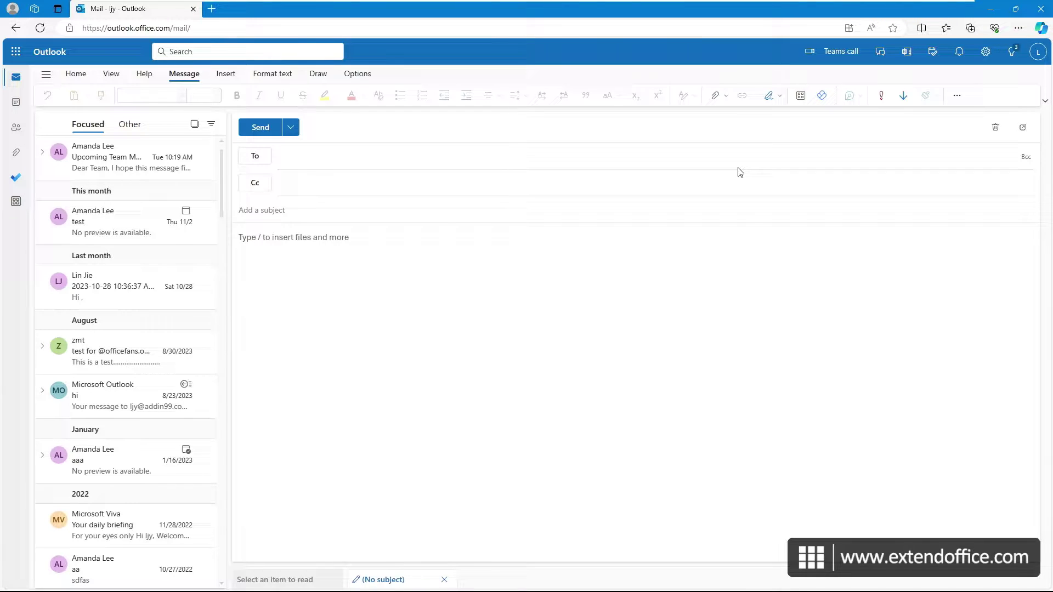
click(1024, 163)
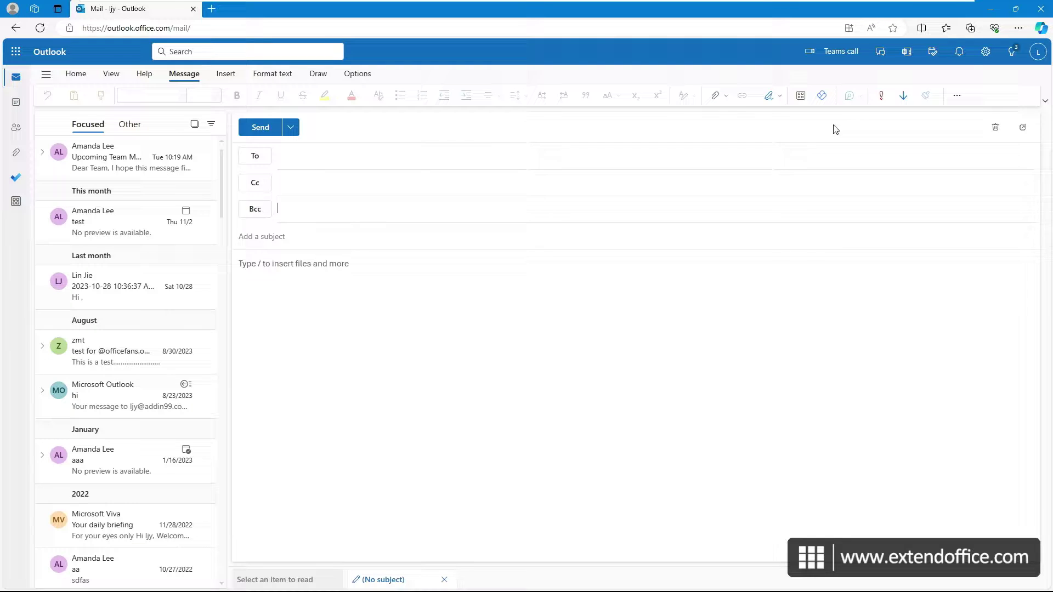
Step: In Settings > Mail > Compose and reply, tick Always show Bcc and save
click(985, 52)
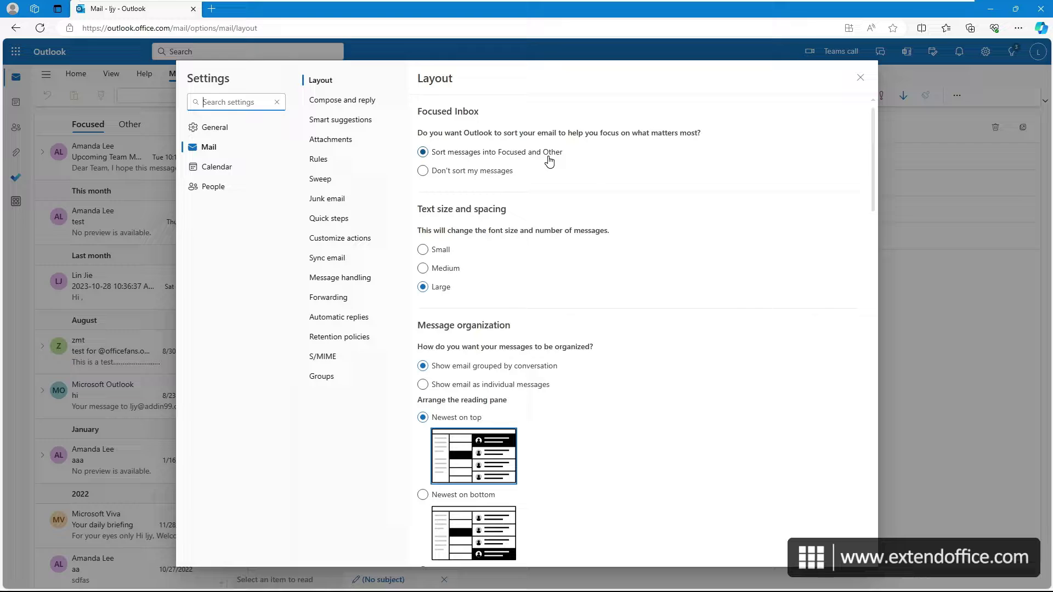
click(362, 101)
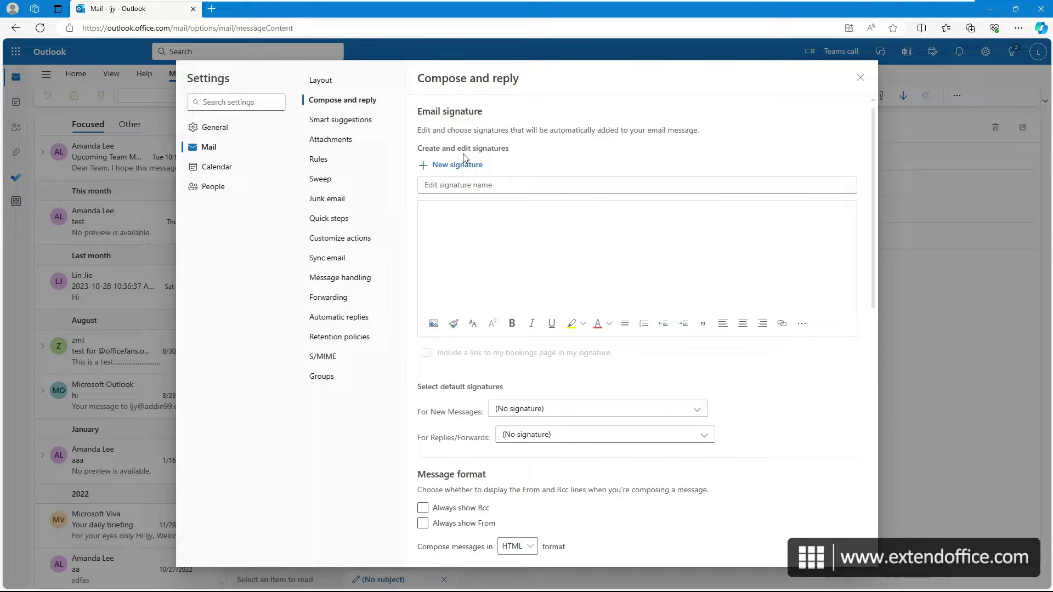
scroll(439, 296, down, 4)
click(423, 297)
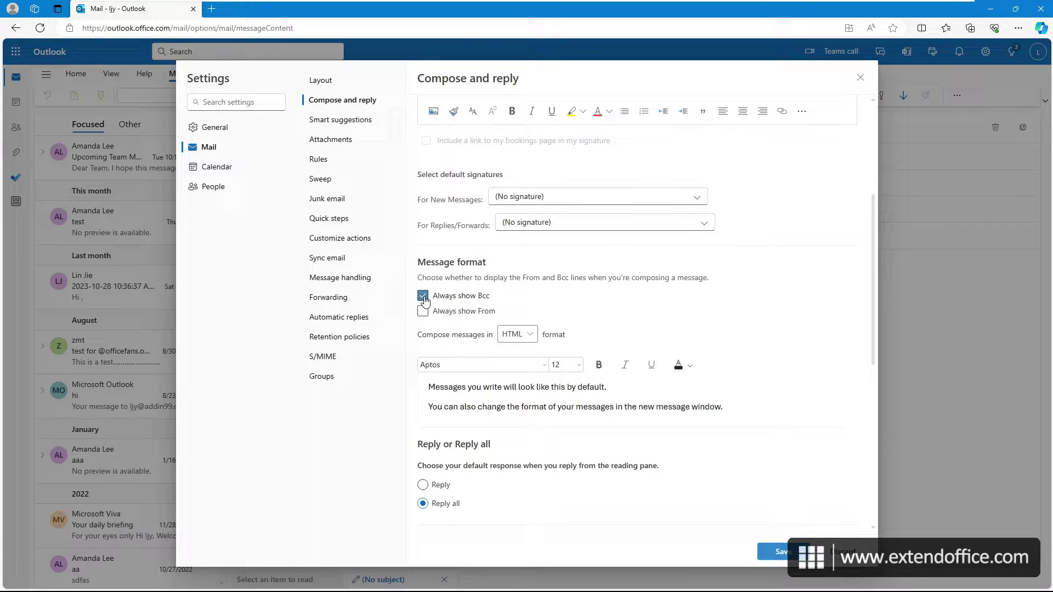
click(781, 549)
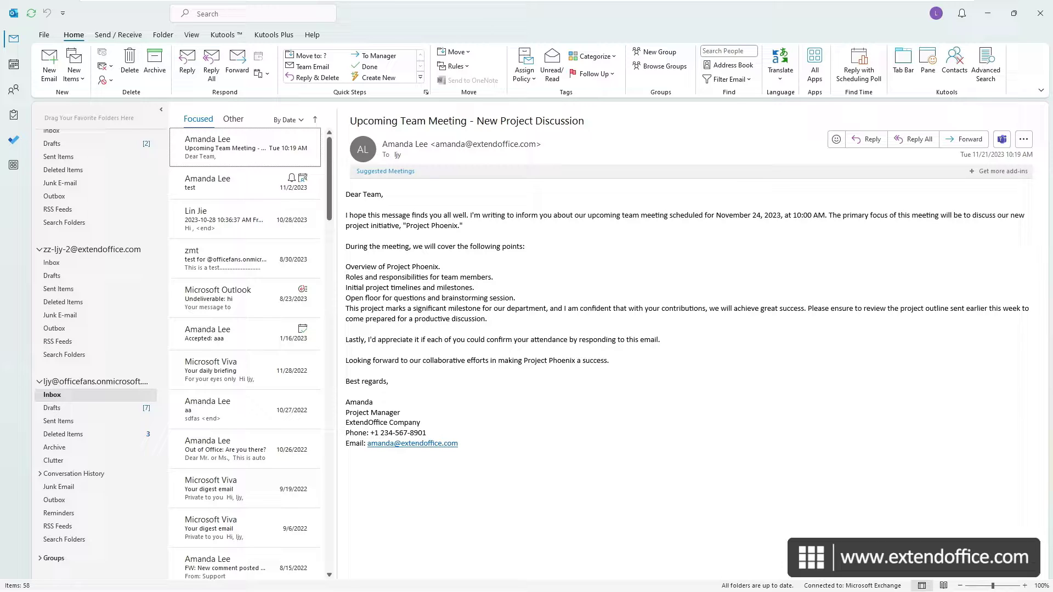
Step: From the Kutools tab, open the Auto CC / BCC Manager and start a New rule
click(227, 36)
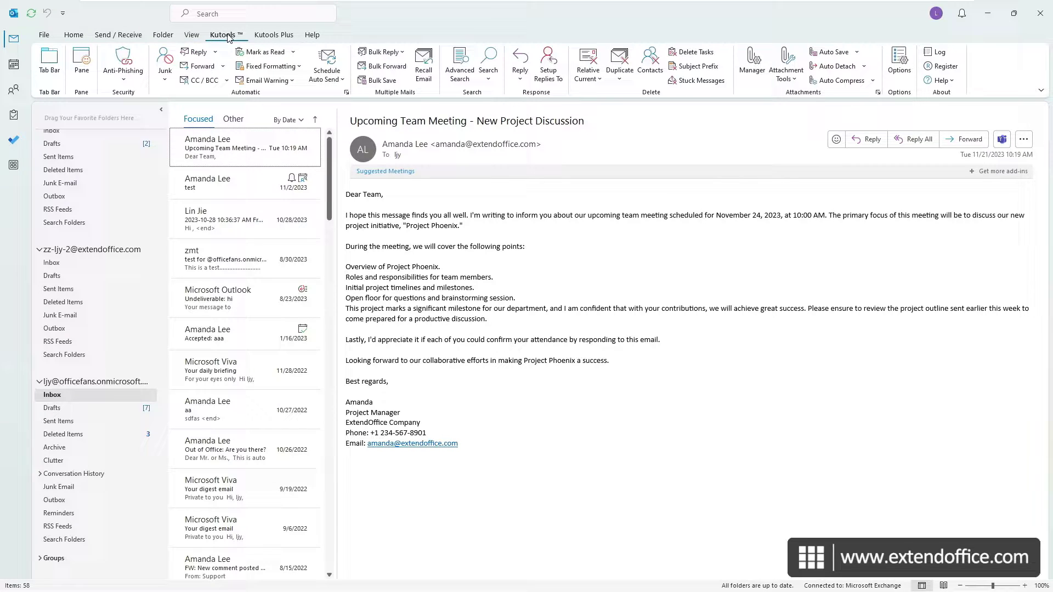
click(202, 80)
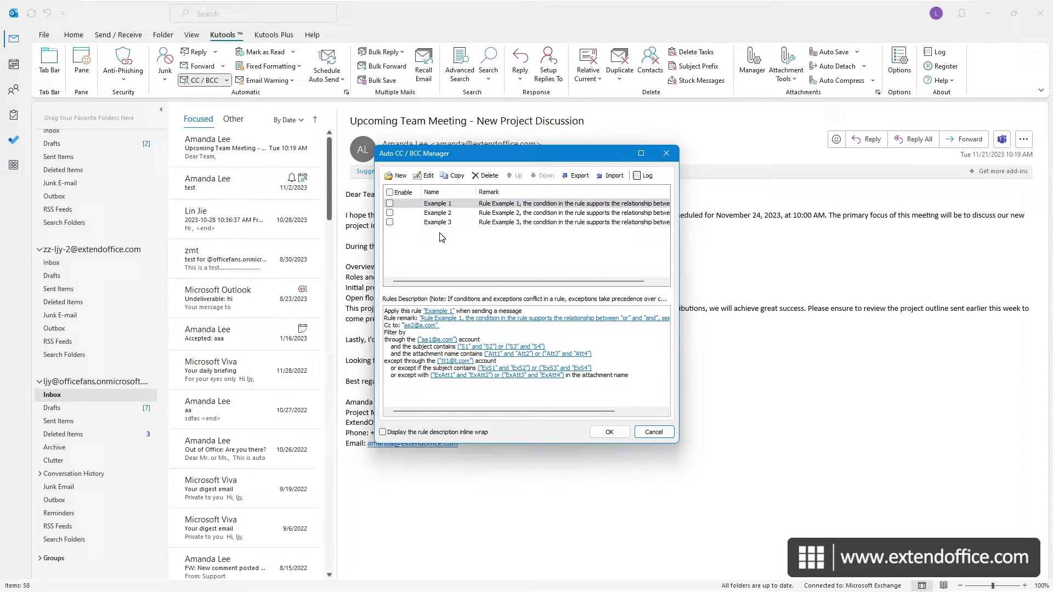
click(397, 176)
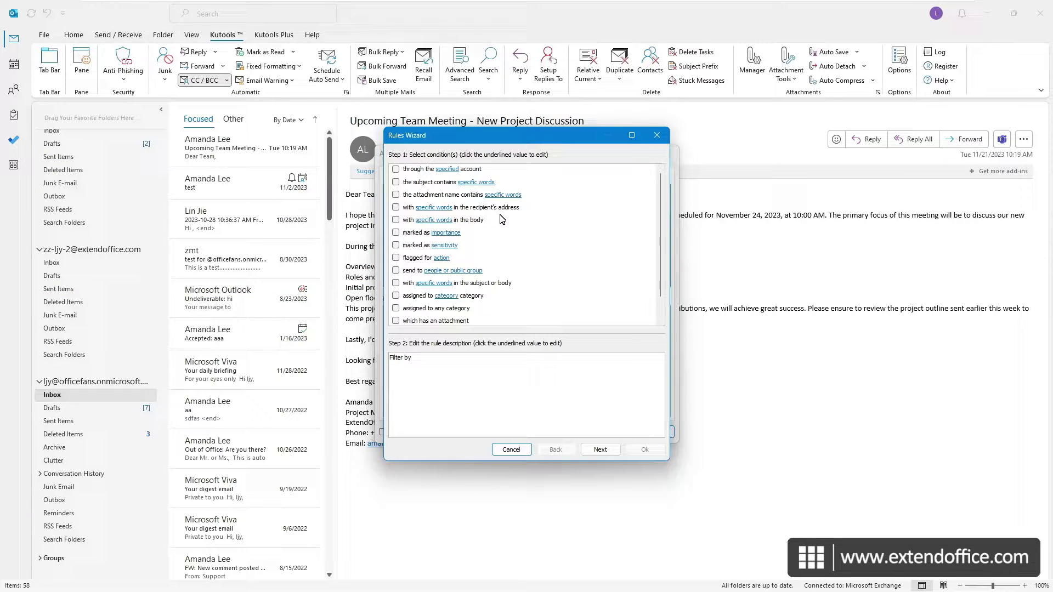
Step: Add the condition that the subject contains the word 'Important', then go to exceptions
click(395, 183)
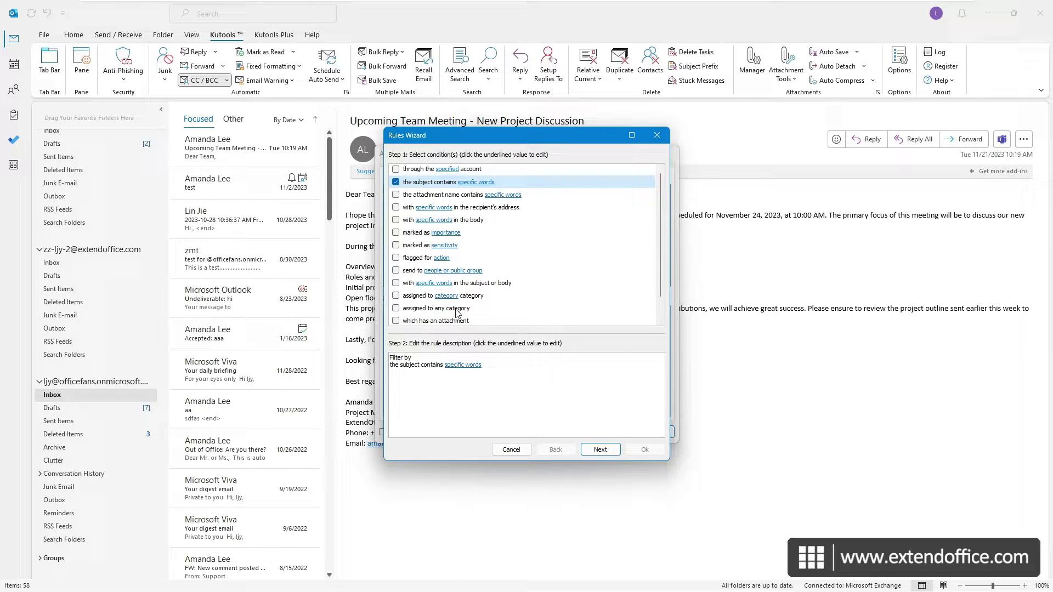
click(470, 372)
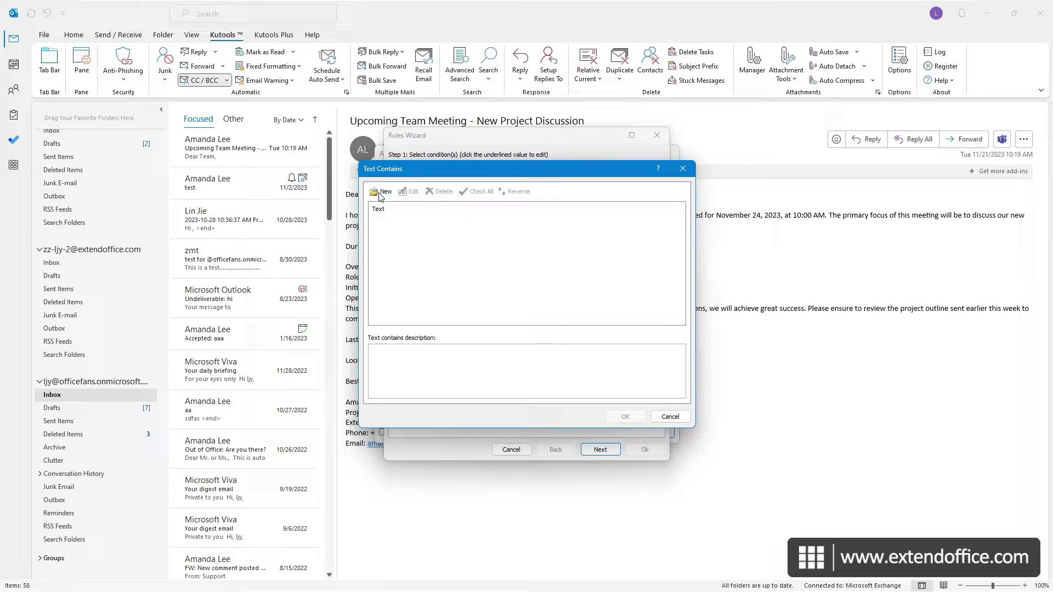
click(383, 192)
text(Important)
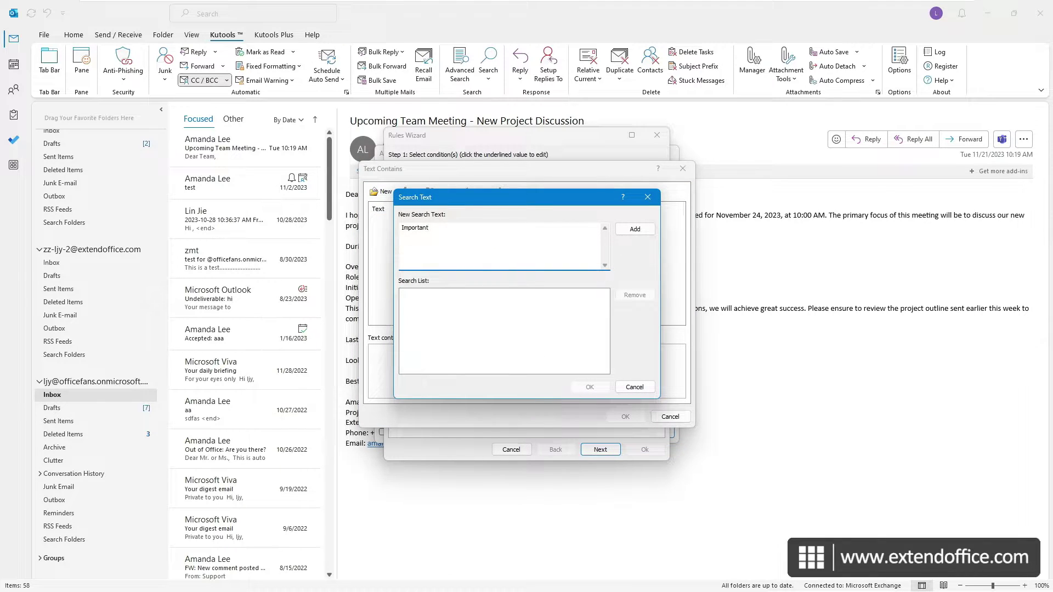
click(634, 229)
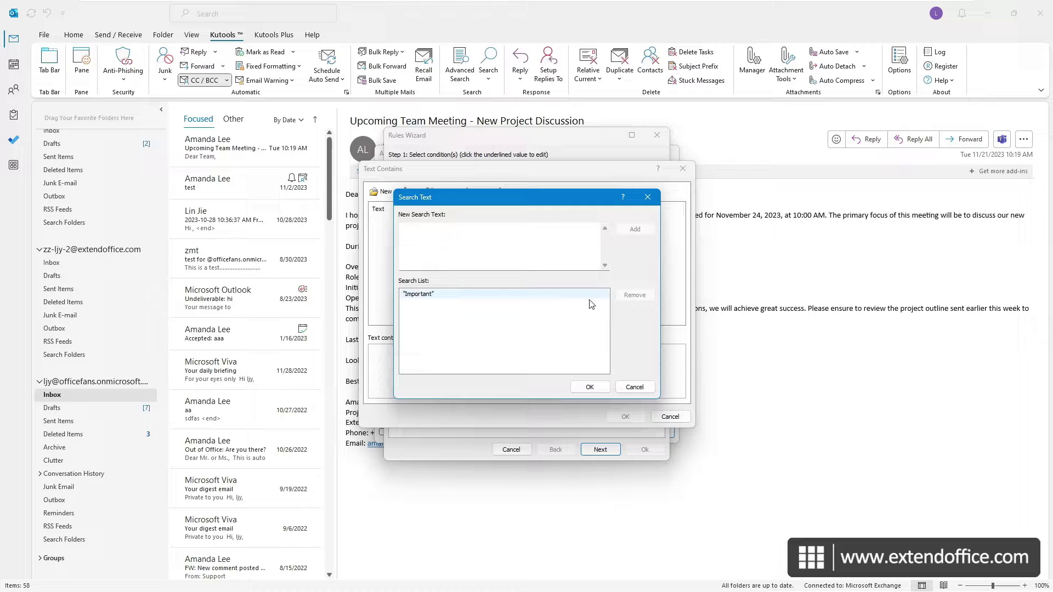
click(590, 387)
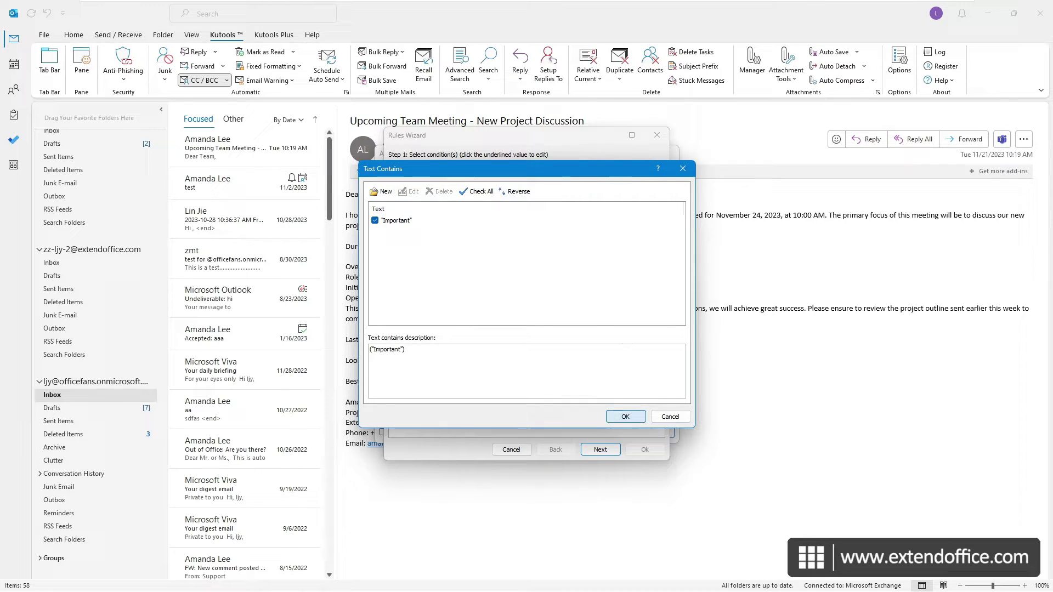
click(624, 417)
click(600, 449)
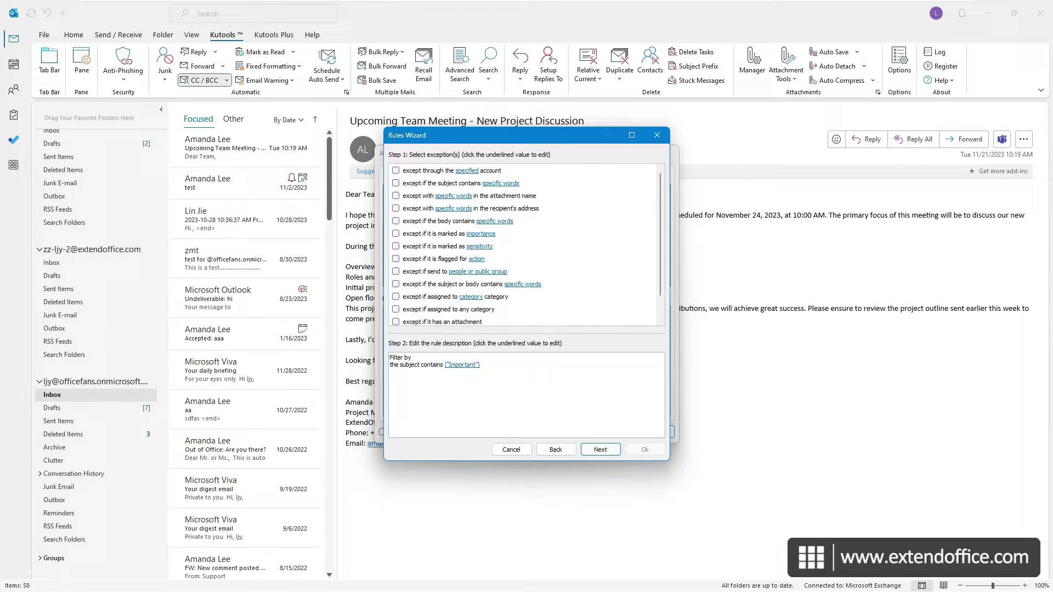
Step: Skip exceptions, name the rule 'Keyword: Important' with remark 'Subject contains "Important"'
click(598, 449)
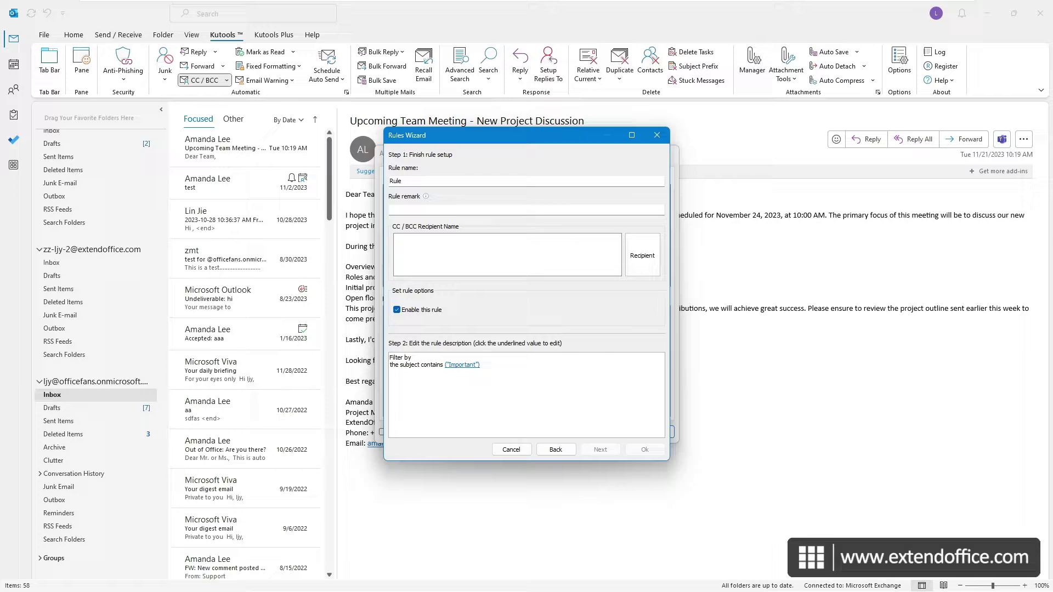
double_click(434, 181)
text(Keyword: Important)
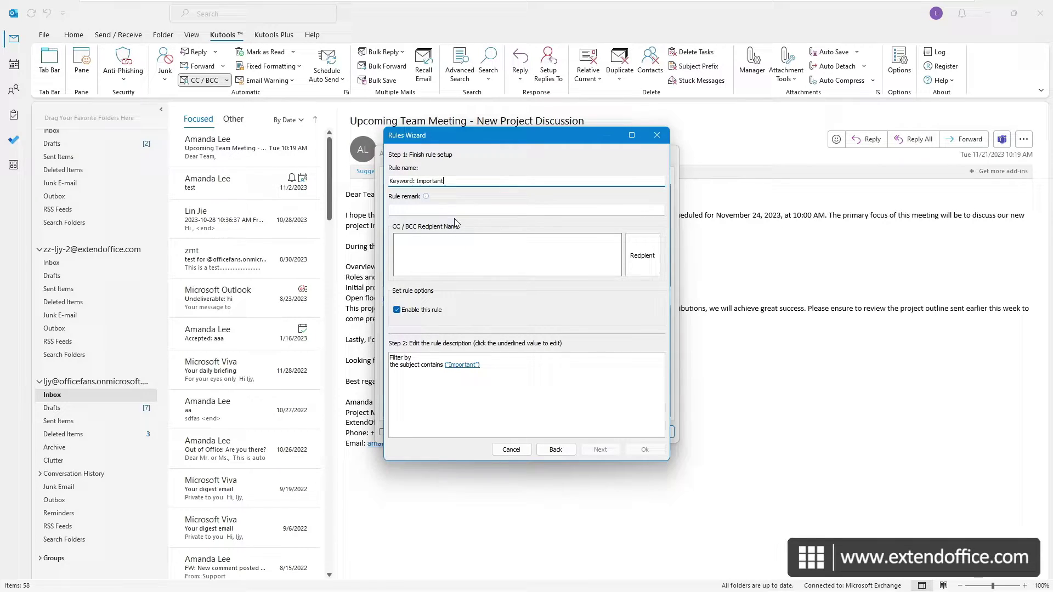
double_click(437, 184)
click(413, 210)
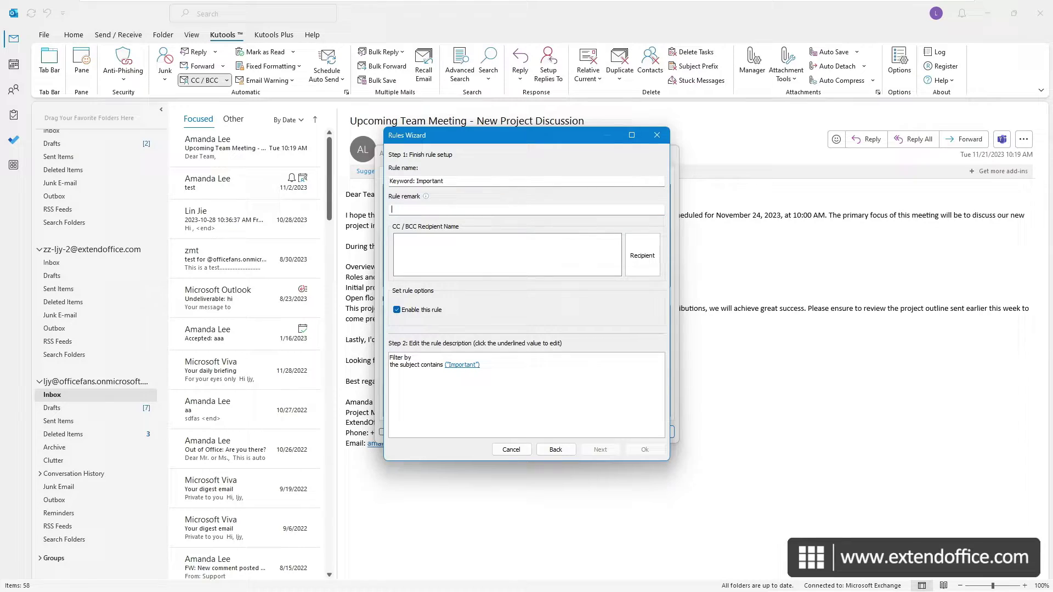
text(Subject contains "Important")
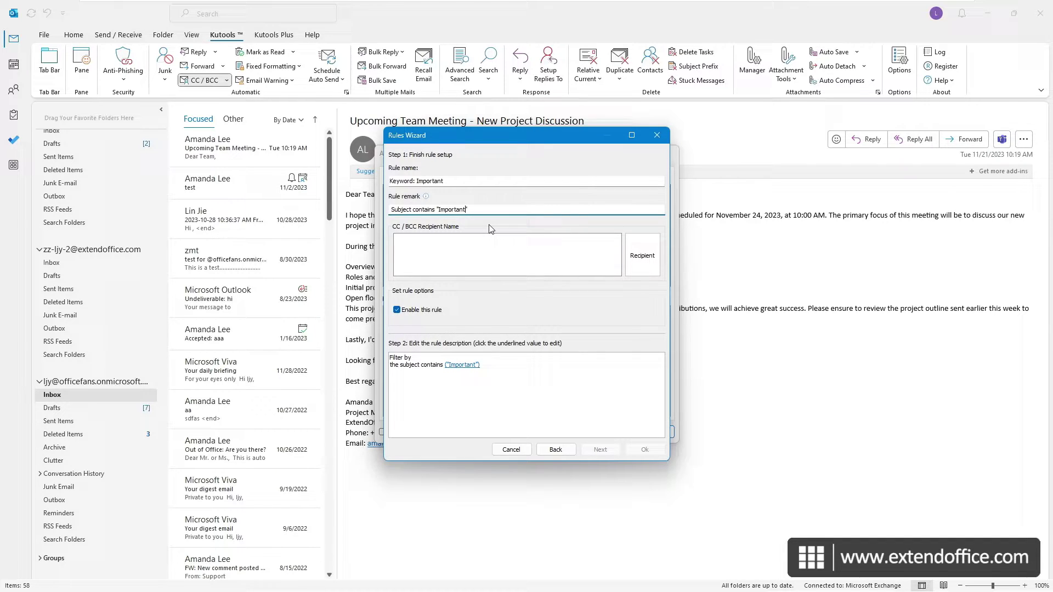
Step: Bcc two address-book contacts plus one extra typed address in the rule's recipients
click(647, 260)
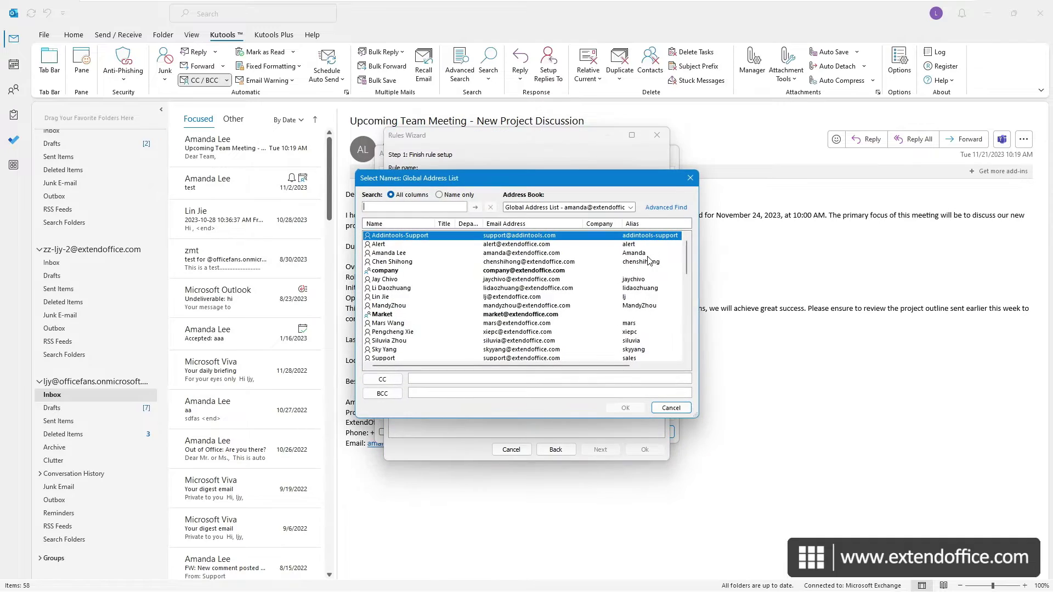
click(445, 254)
ctrl+click(395, 280)
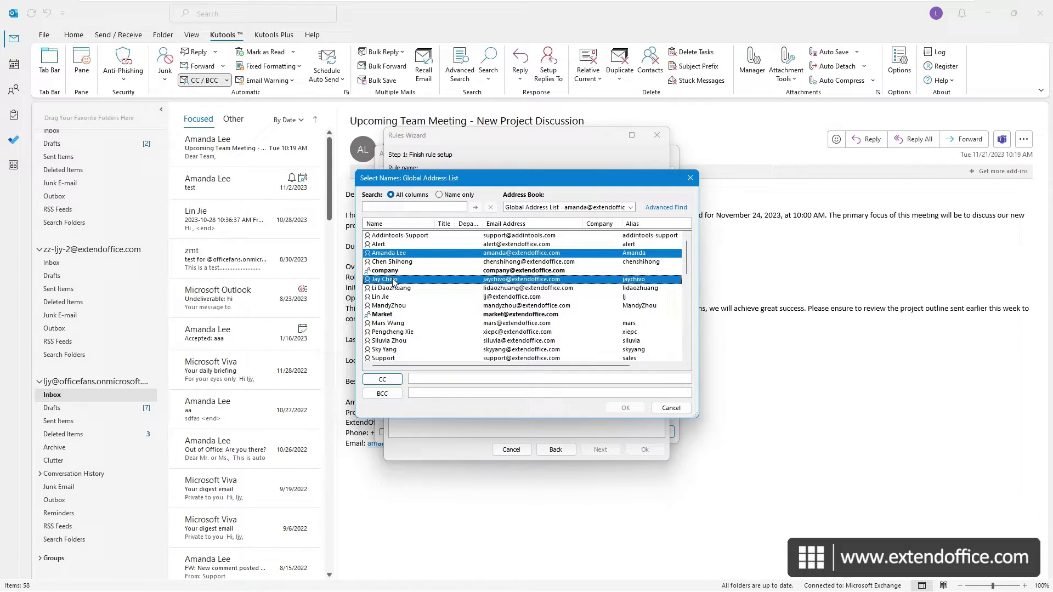
click(387, 394)
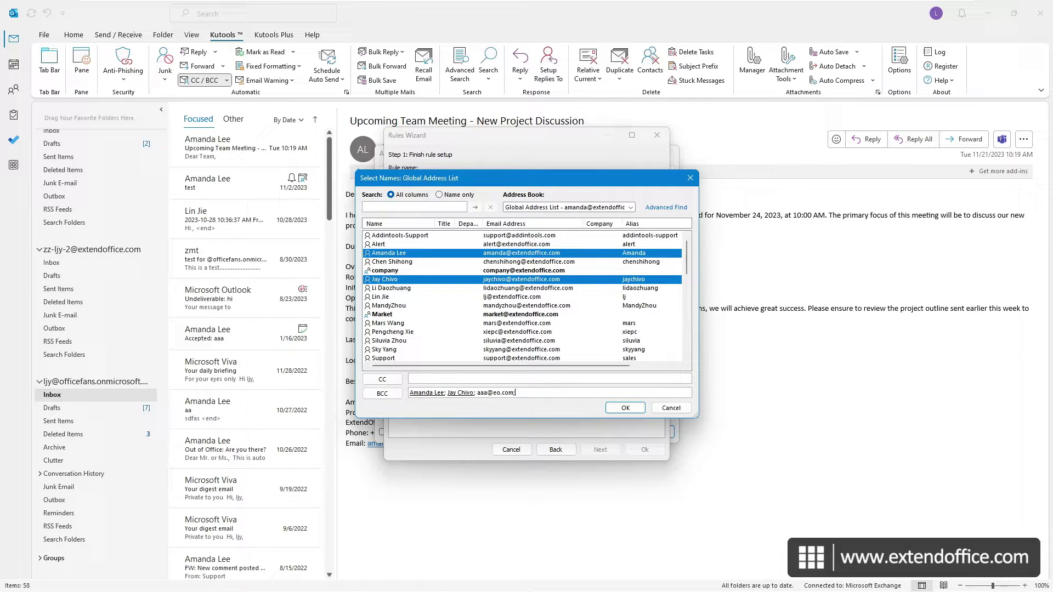
click(615, 409)
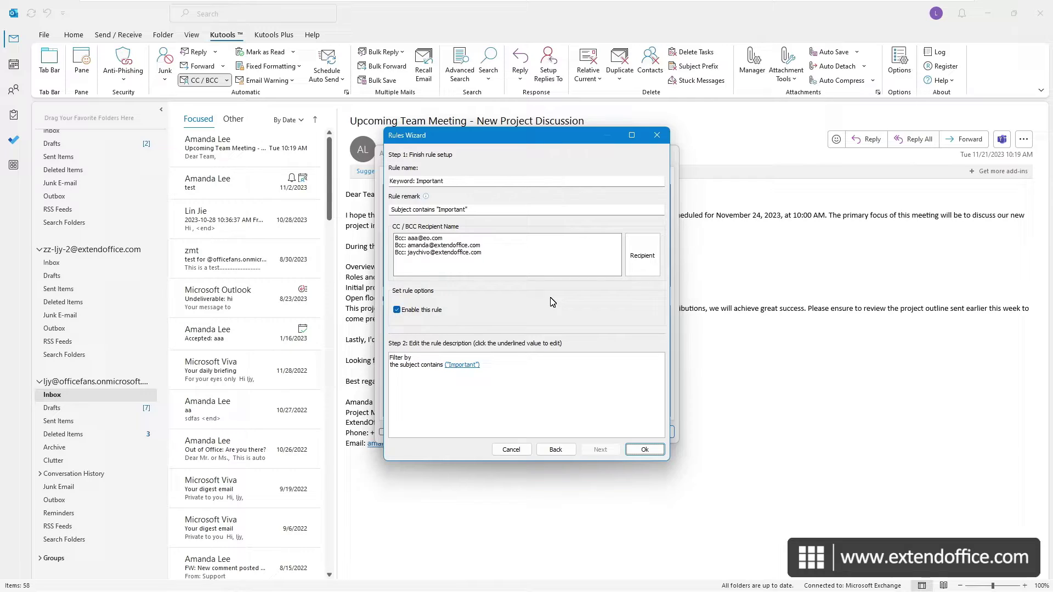
Step: Save the Keyword: Important rule and close the Auto CC / BCC Manager with OK
click(646, 450)
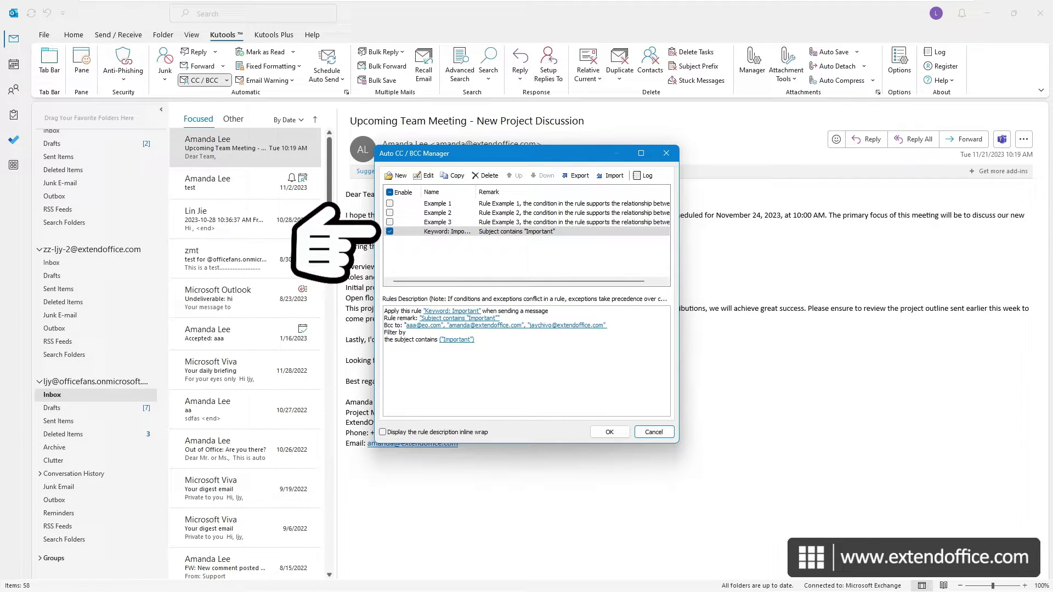
click(609, 432)
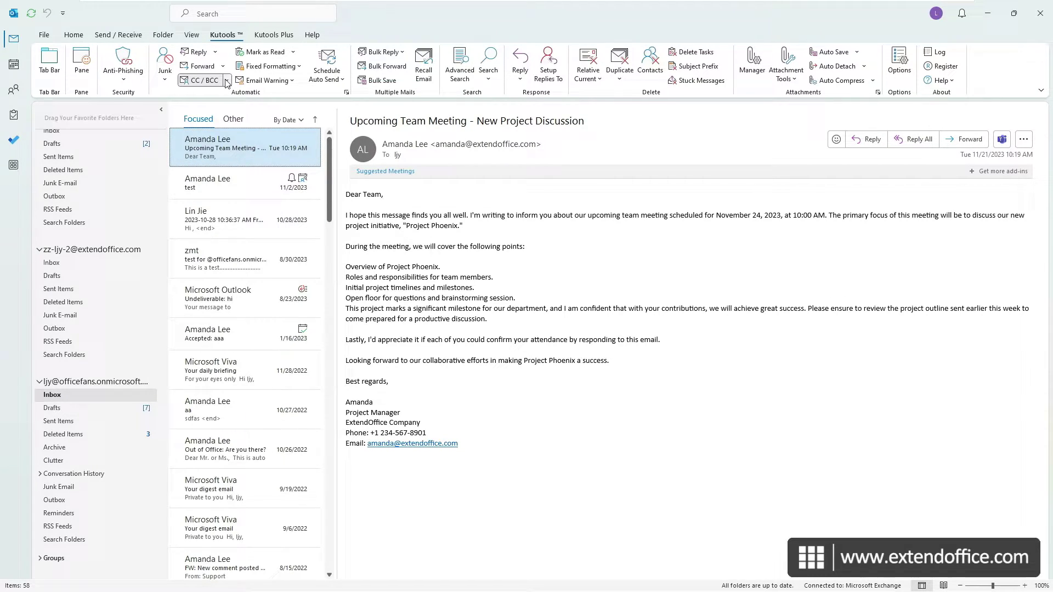
Step: Switch on Kutools' automatic CC/BCC from the CC / BCC dropdown
click(226, 80)
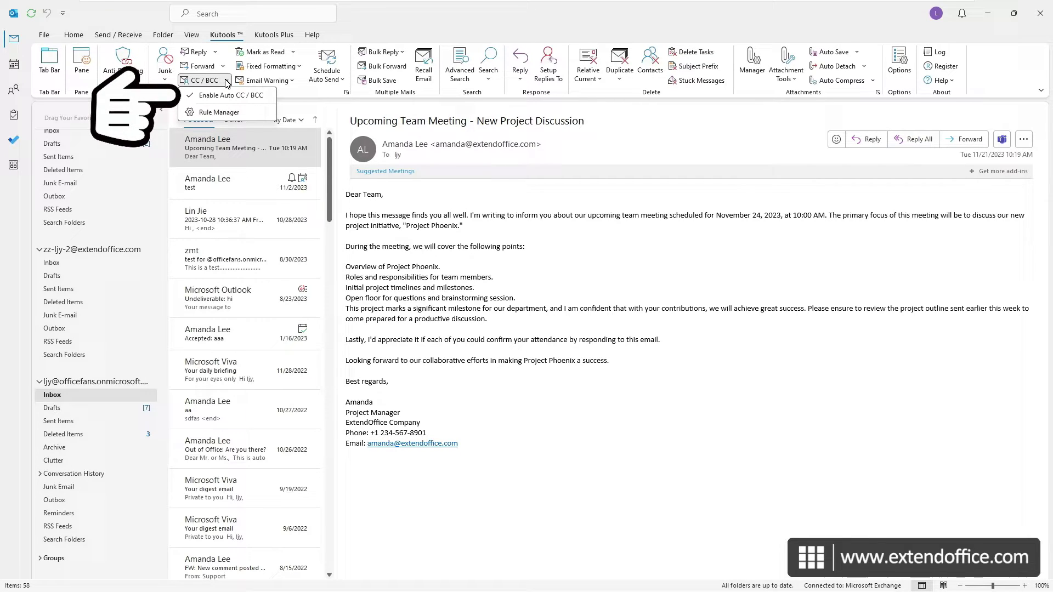
click(227, 81)
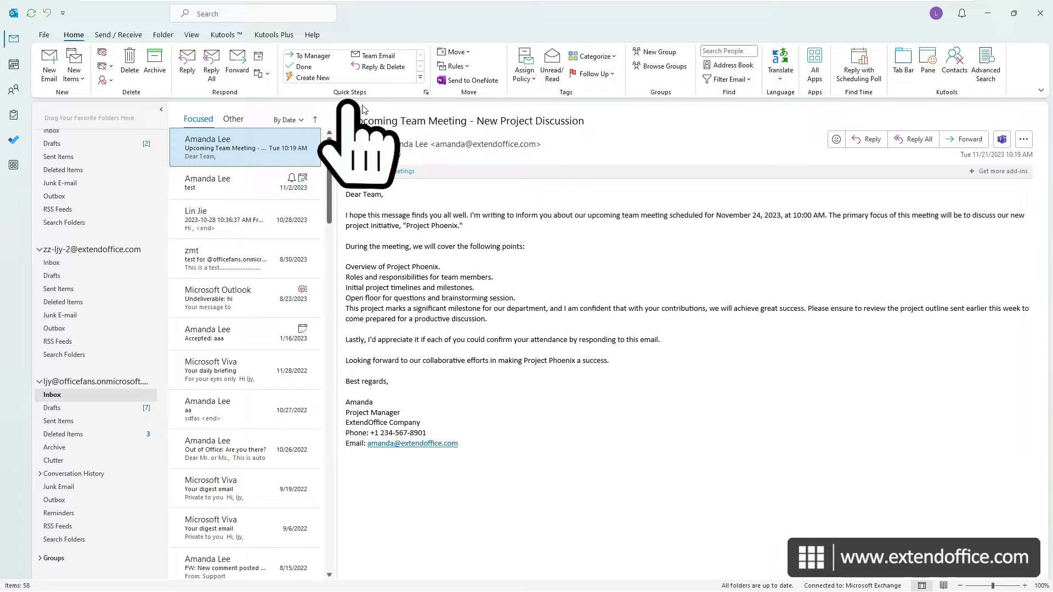
Step: Create a quick step named Bcc plus the contact's first name, using a New Message action with options expanded
click(317, 78)
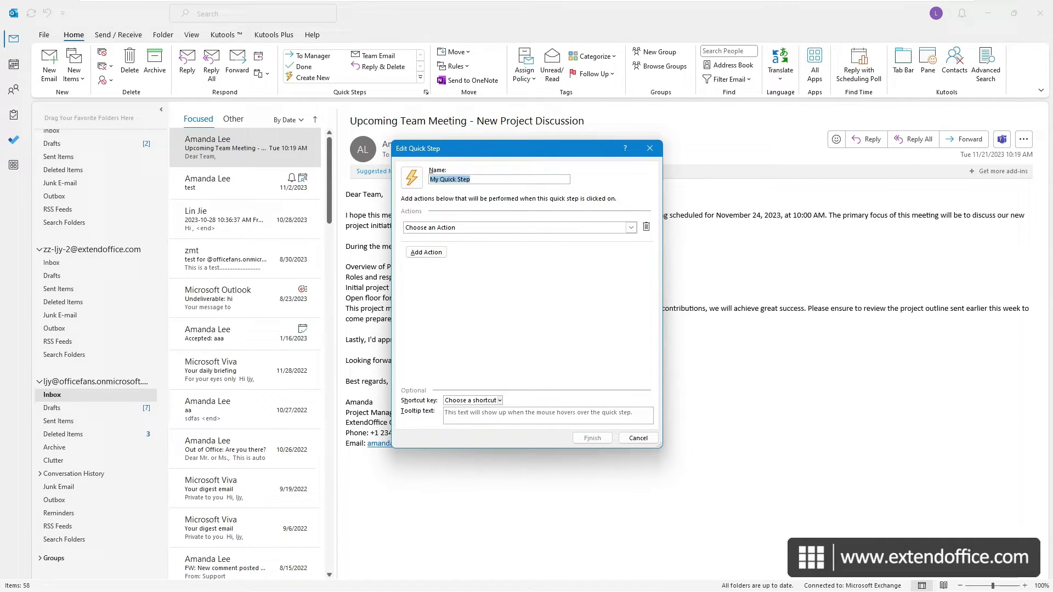
text(Bcc Amanda)
click(632, 228)
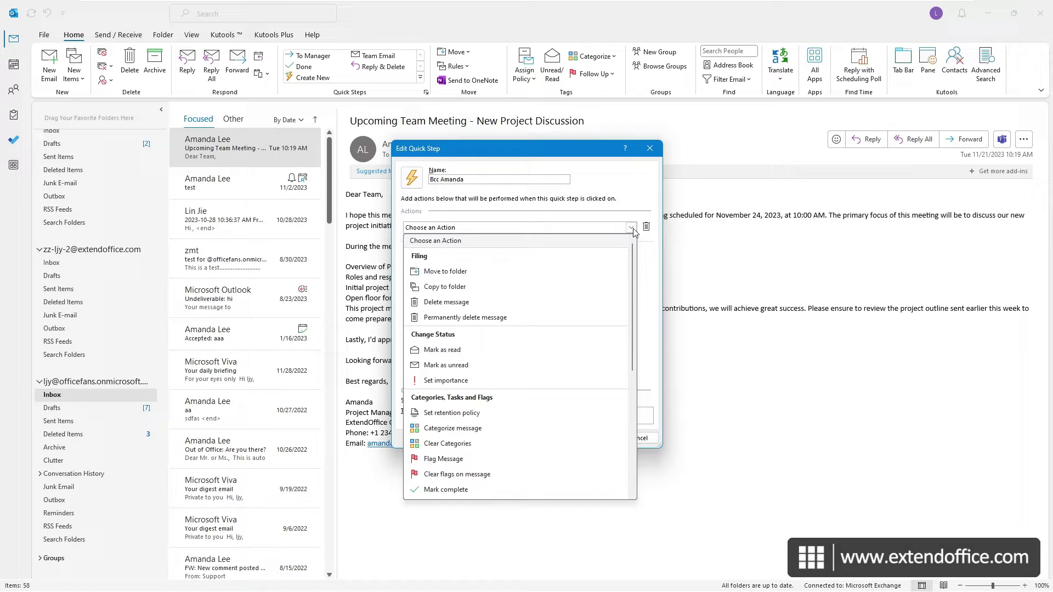
scroll(551, 340, down, 4)
scroll(543, 362, down, 1)
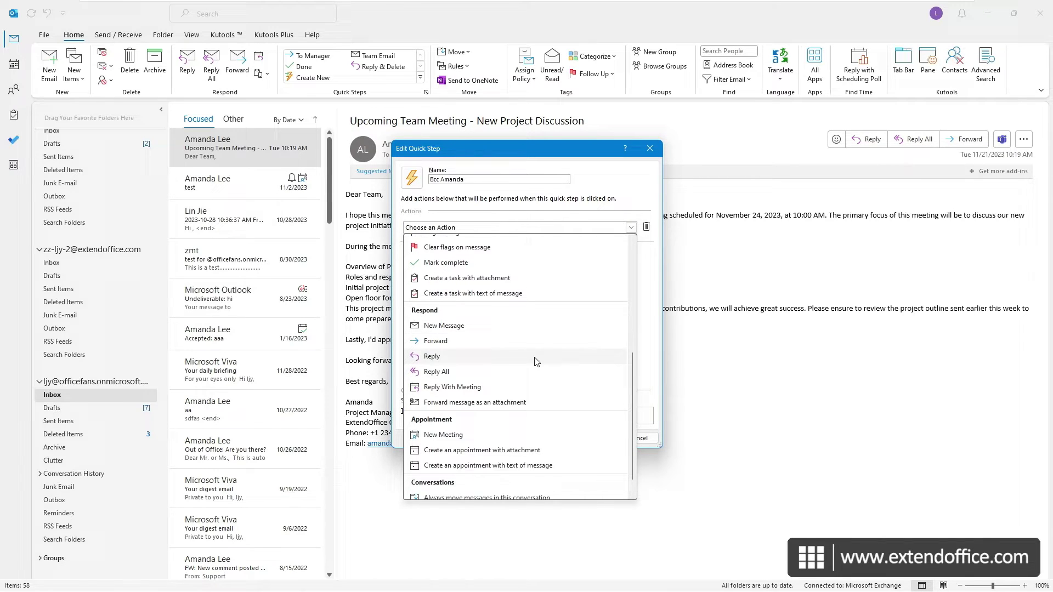
click(480, 329)
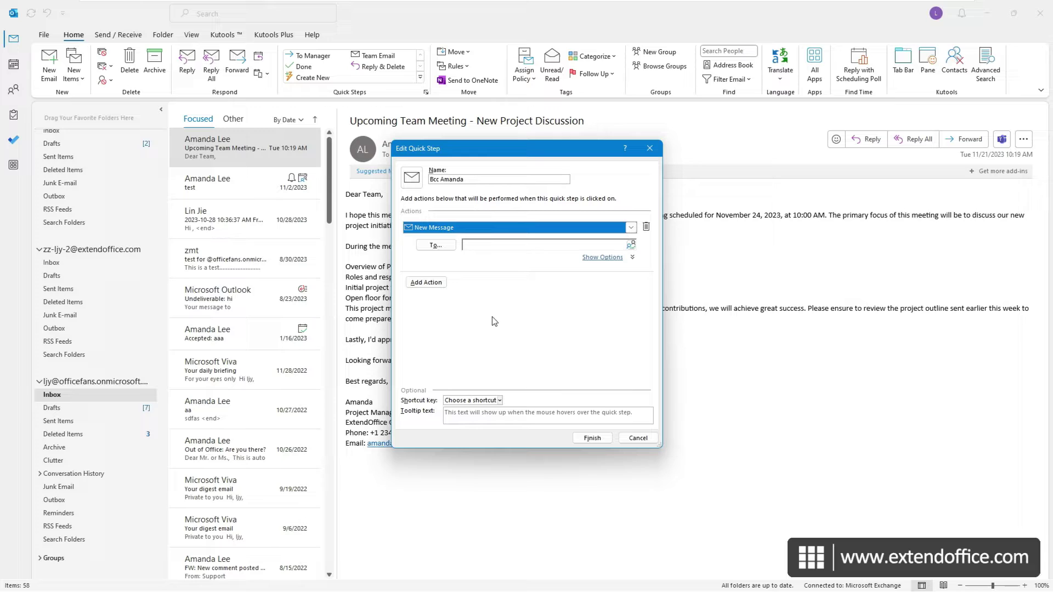
click(609, 258)
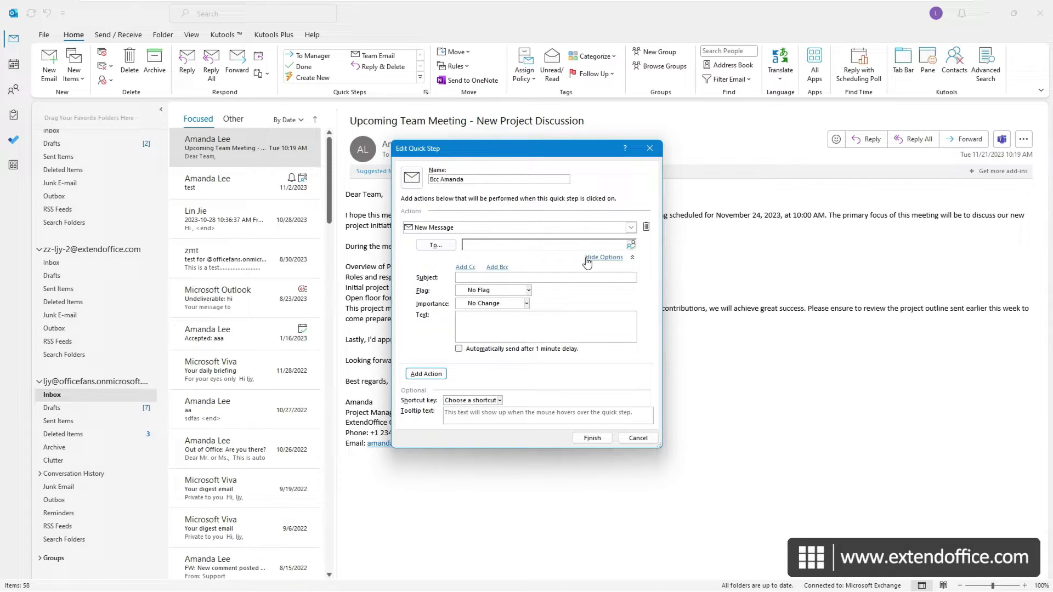
Step: Add a Bcc line holding the contact's suggested e-mail address
click(497, 268)
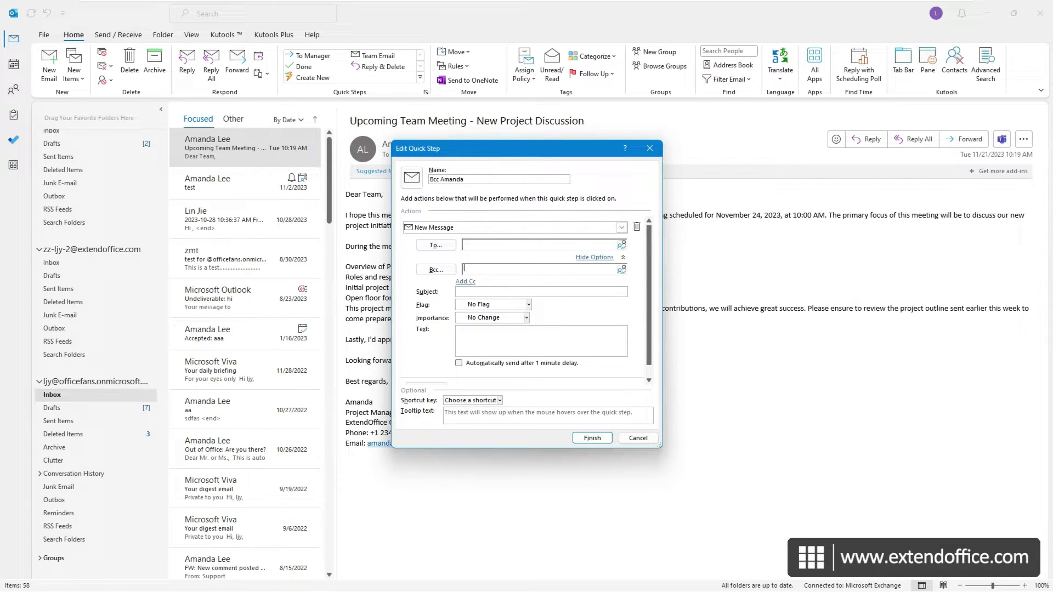
text(amanda)
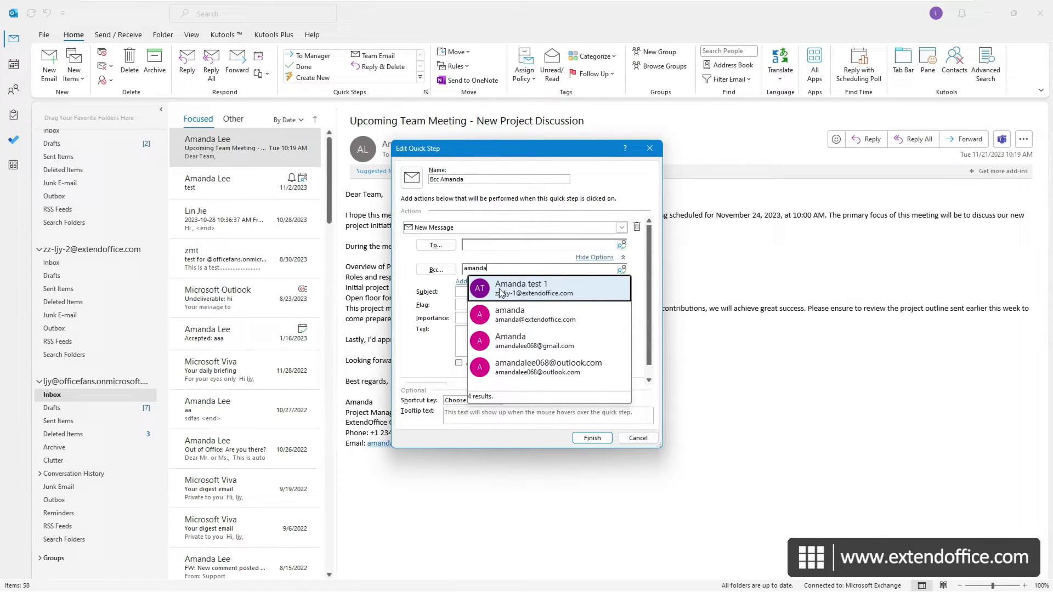
click(538, 315)
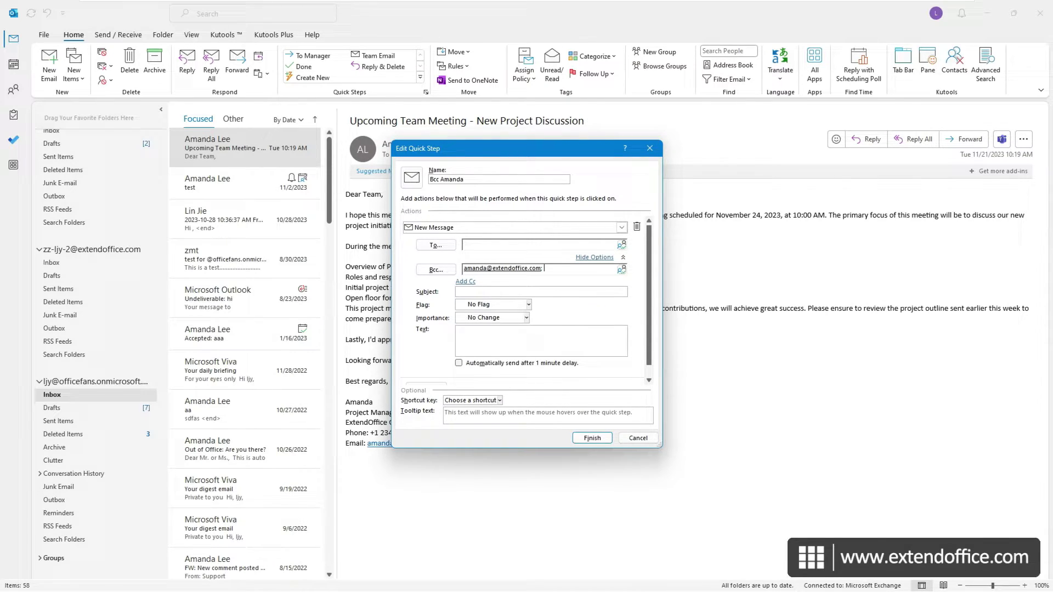
click(442, 270)
Step: Assign CTRL+SHIFT+1 as the shortcut key and finish the quick step
click(499, 401)
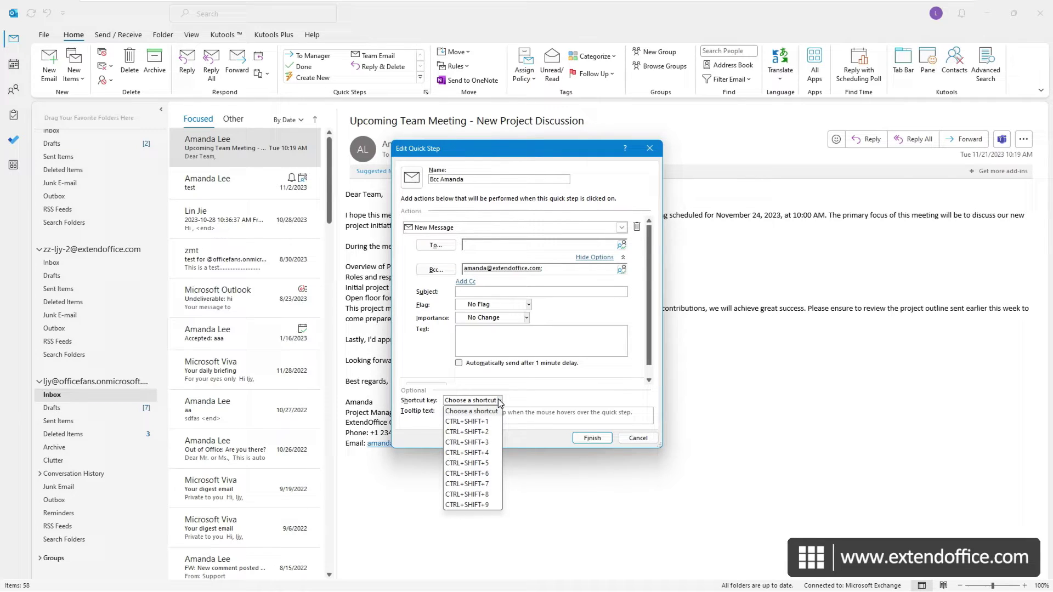
click(487, 422)
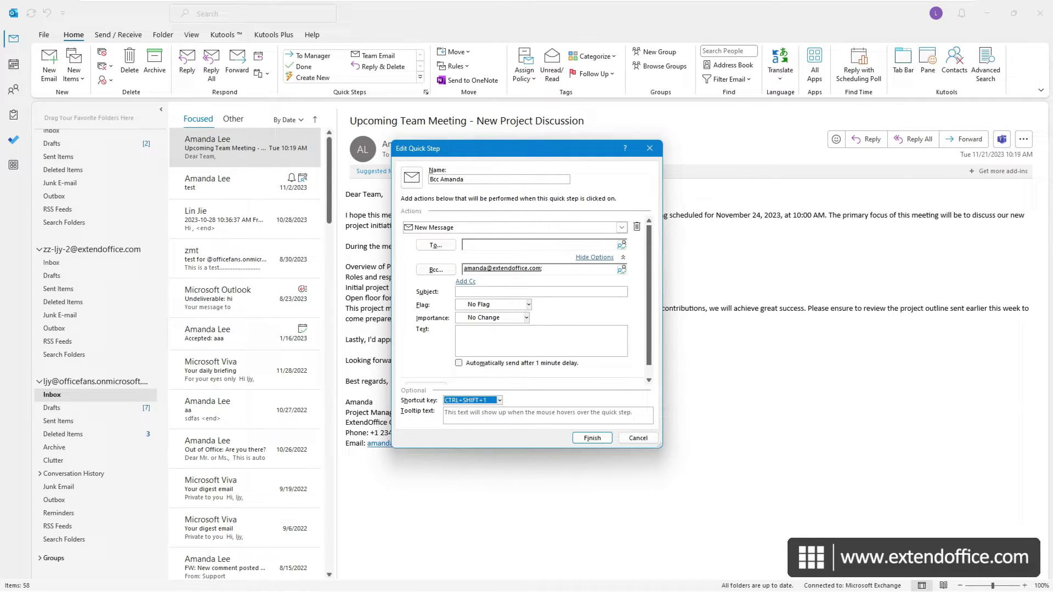
click(593, 438)
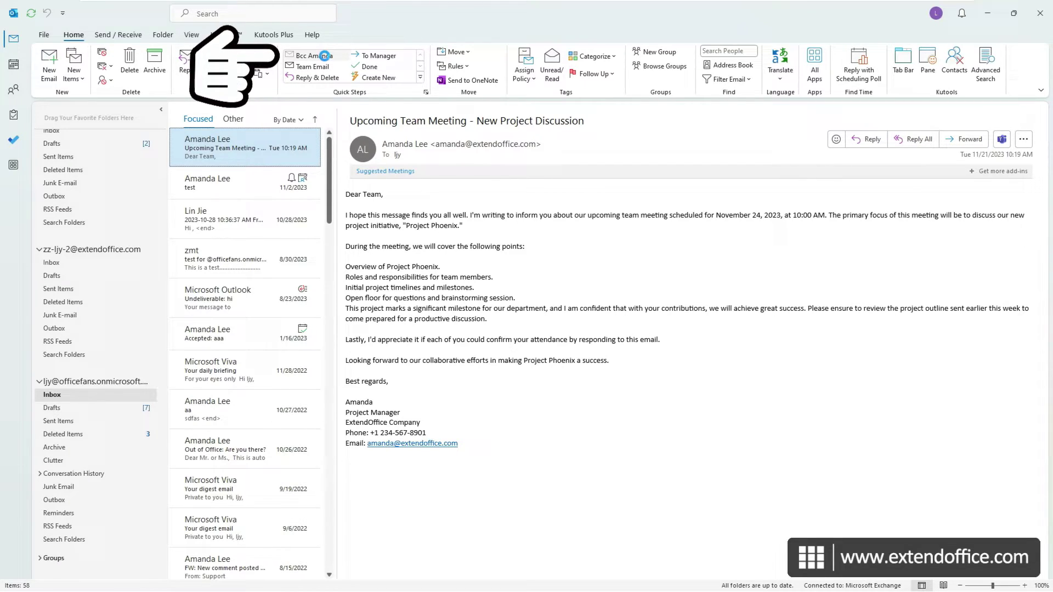
Step: Run the Bcc quick step, discard its draft, then run it again with Ctrl+Shift+1
click(325, 56)
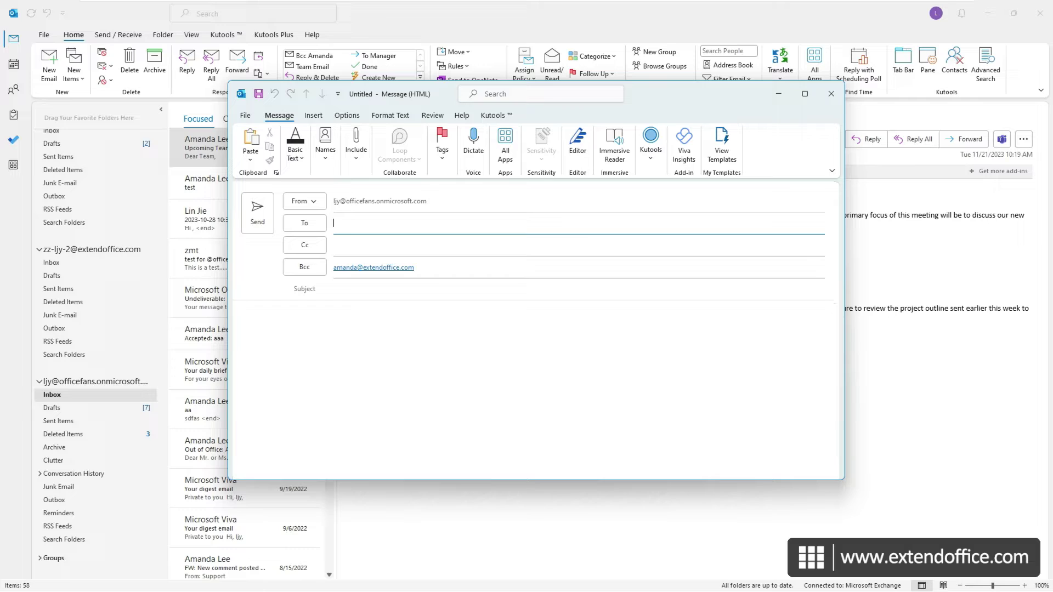
click(831, 98)
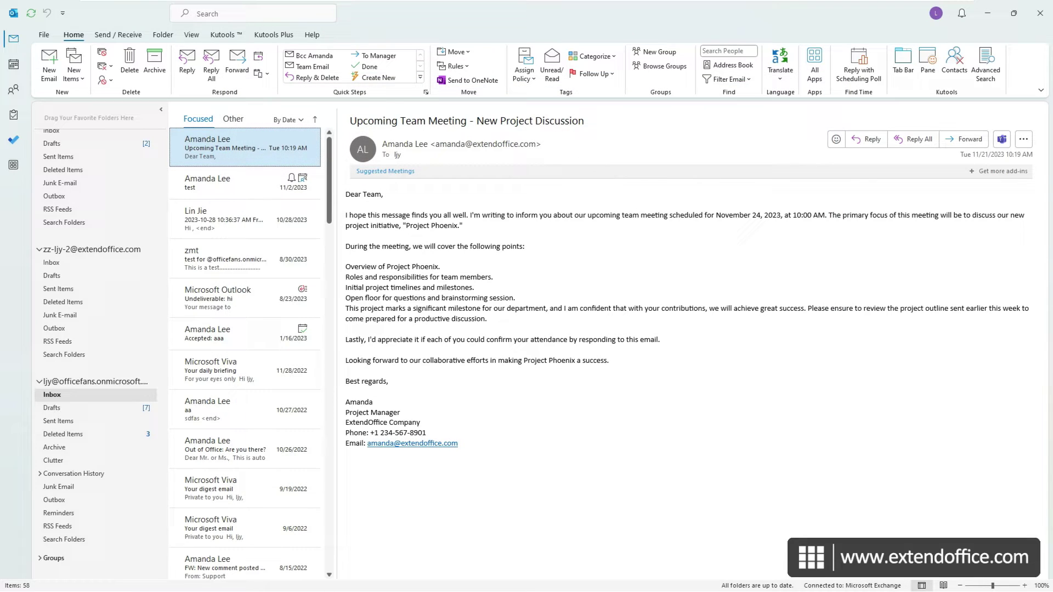
key(ctrl+shift+1)
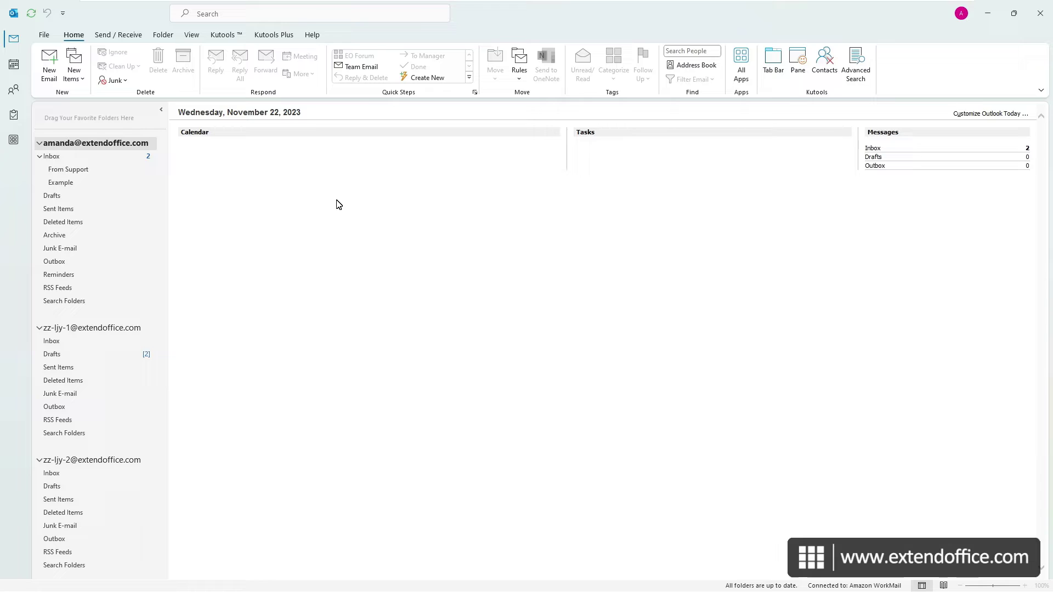
Step: Open the Sent Items folder to review sent mail
click(63, 209)
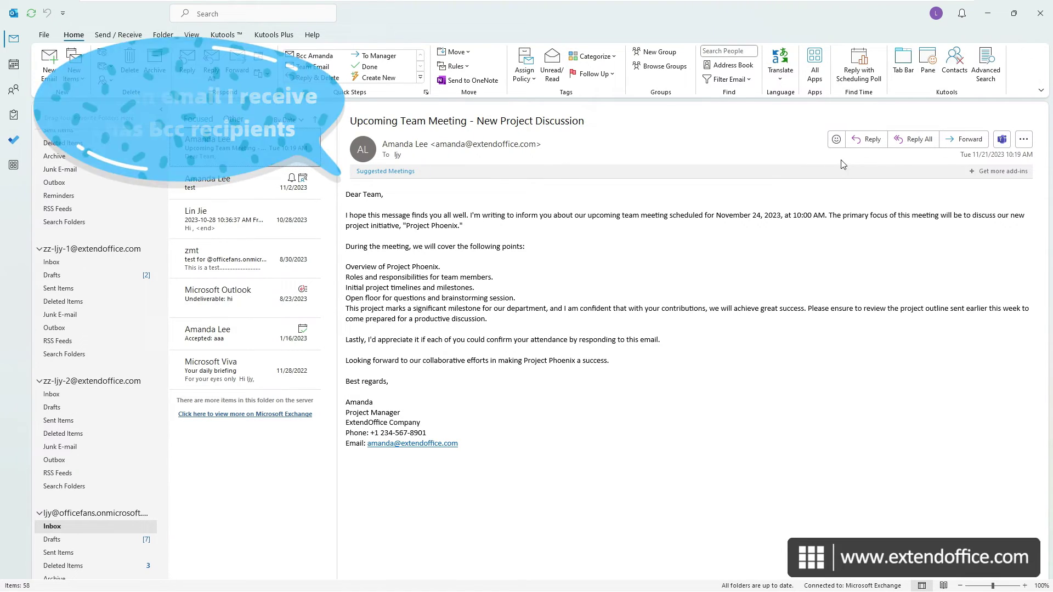
Step: Start a Reply All on the Upcoming Team Meeting email
click(915, 139)
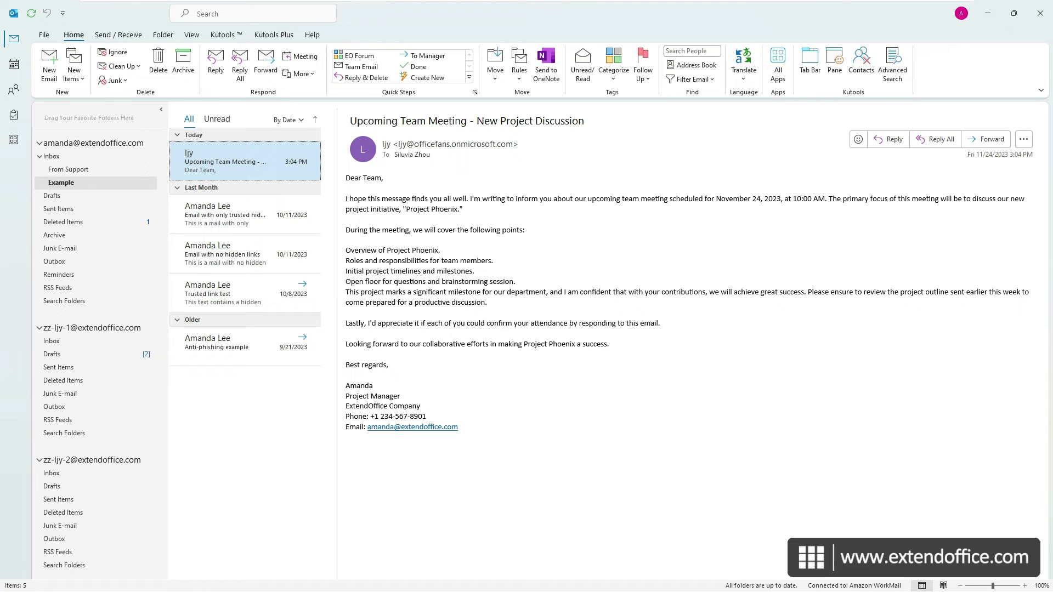
Step: Enable the Kutools Reply All warning when Bcc'd, then Reply All on the email to trigger it
click(225, 35)
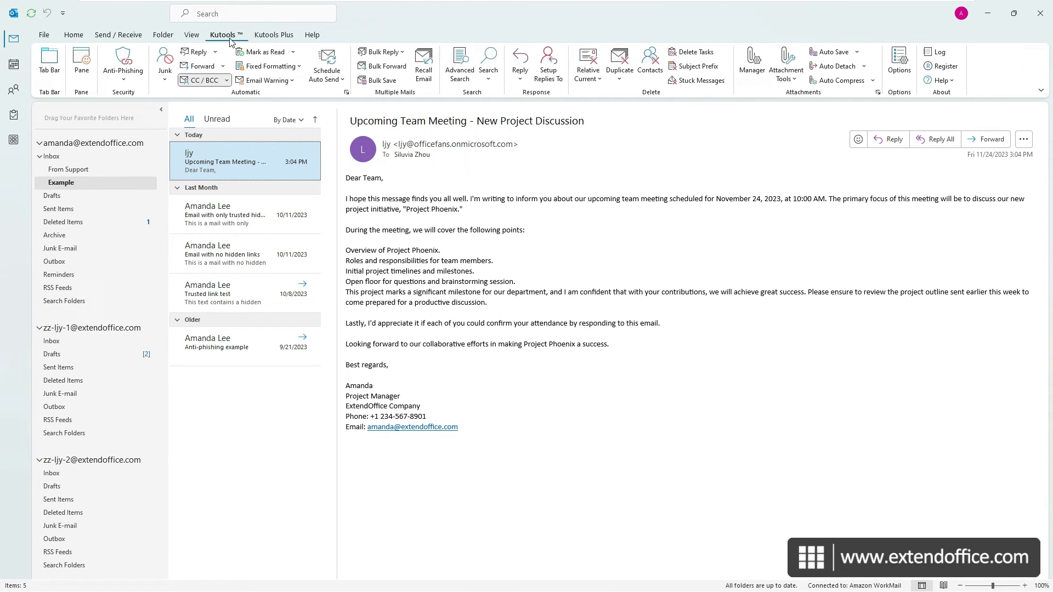
click(904, 71)
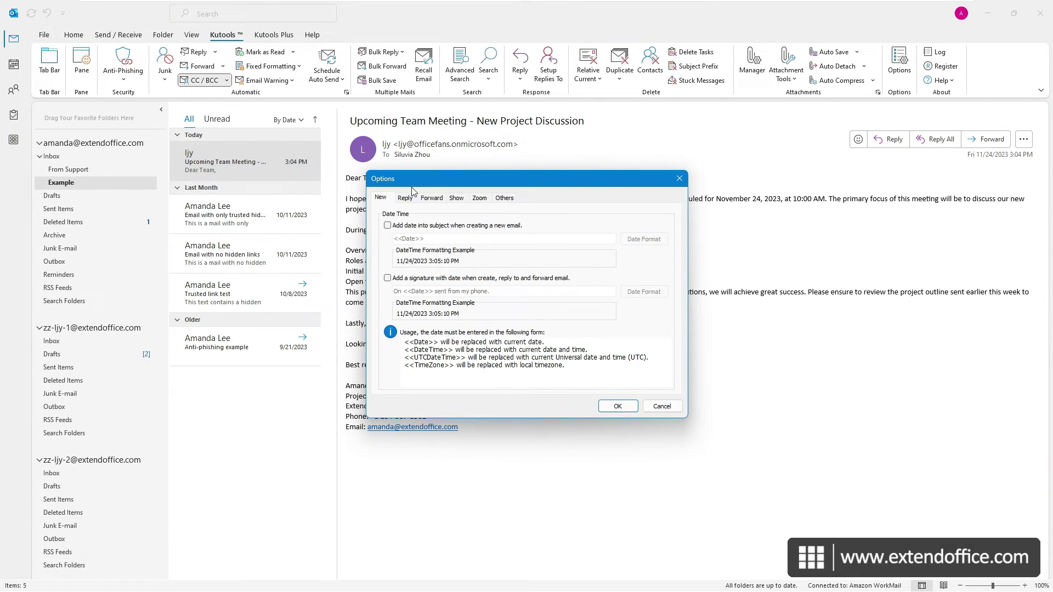
click(405, 198)
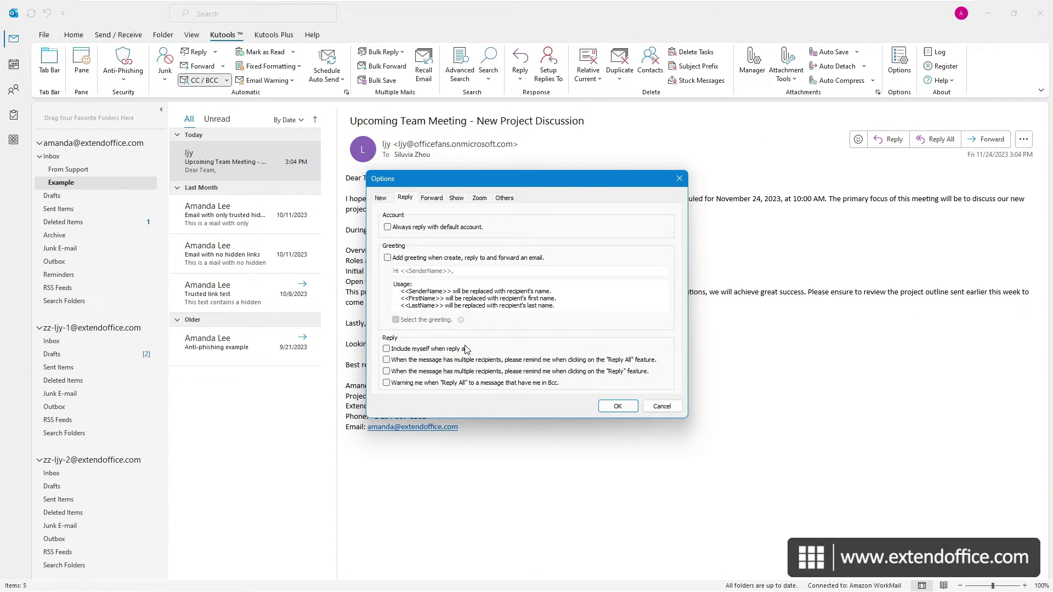
click(387, 383)
click(618, 407)
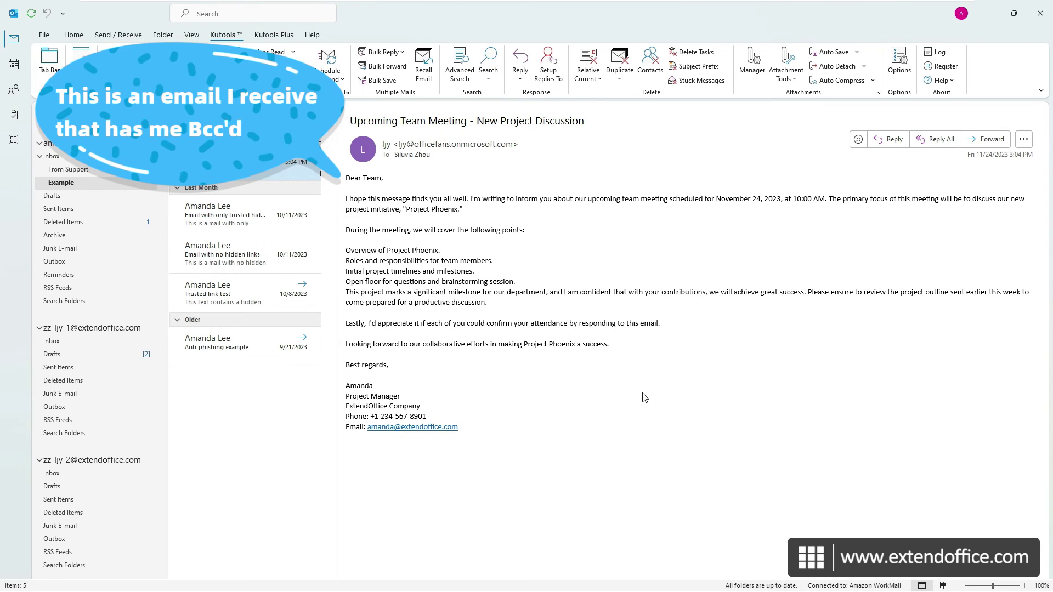
click(936, 149)
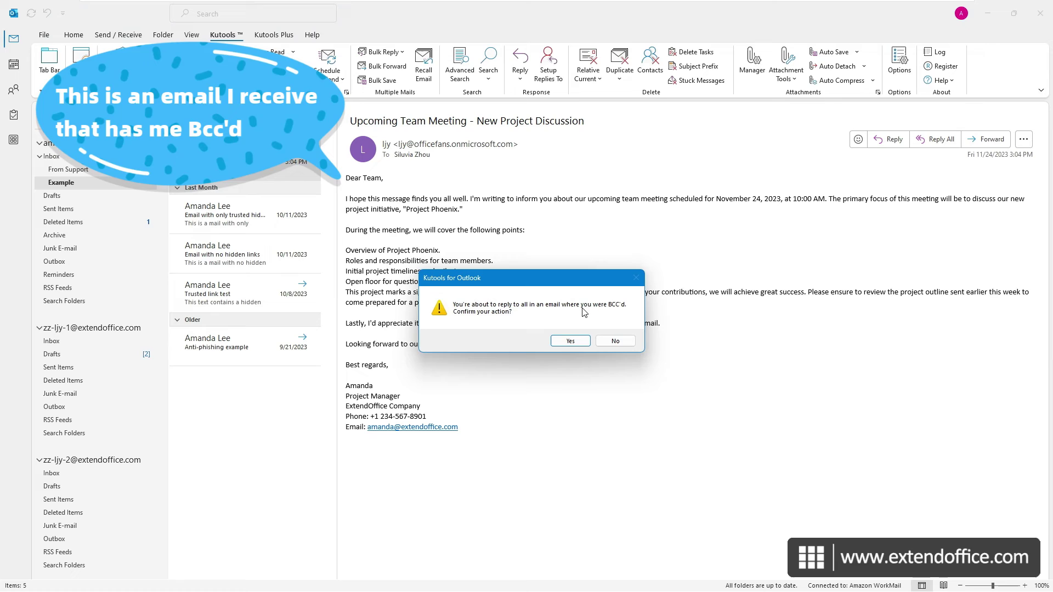